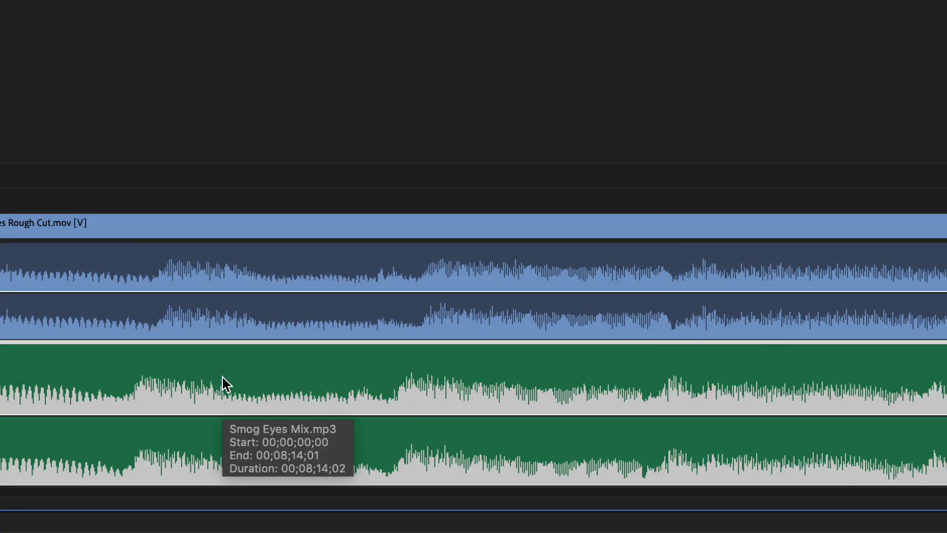
# Create a new empty song stored in a new folder named 'Slaps at Bar SFX Session'
pyautogui.moveTo(209, 380); pyautogui.dragTo(232, 374)
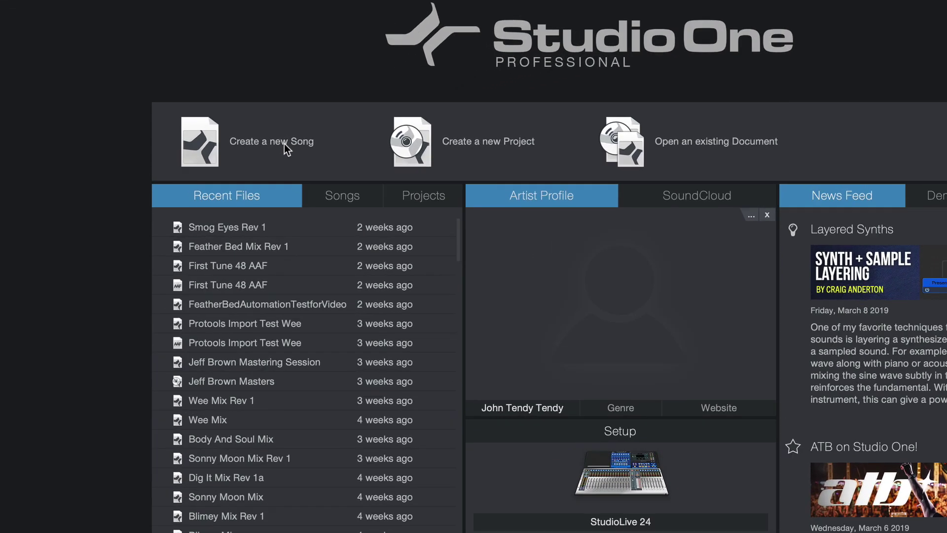
pyautogui.click(281, 144)
pyautogui.click(917, 90)
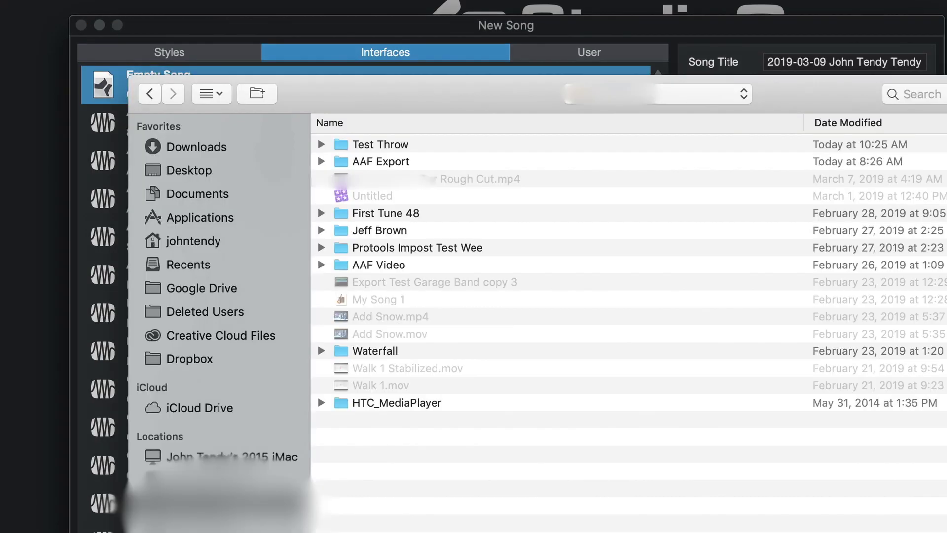
pyautogui.click(256, 94)
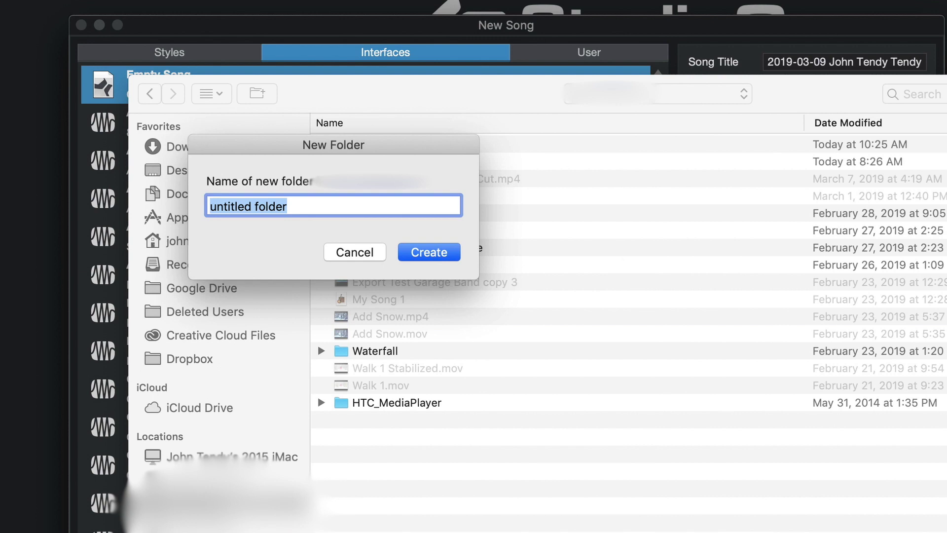
pyautogui.write('Slaps at Bar')
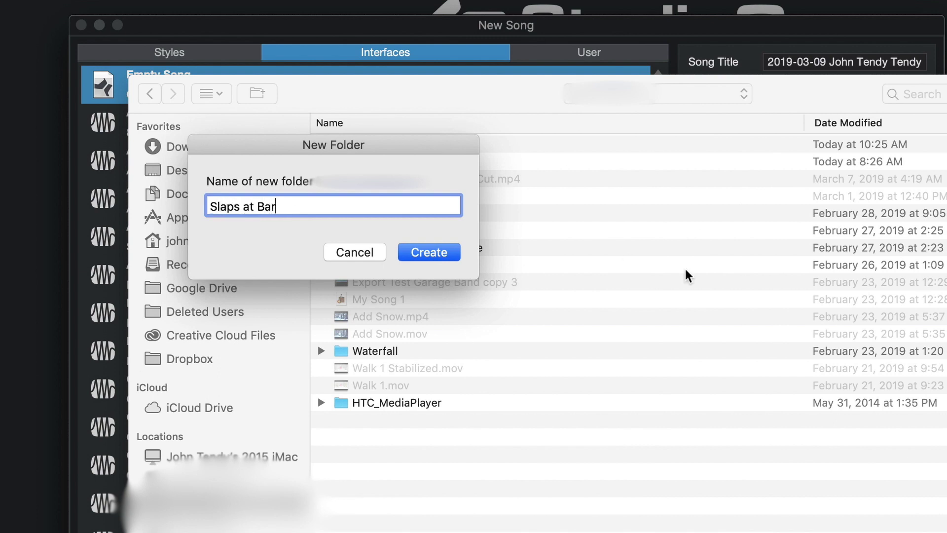
pyautogui.write(' SFX Session')
pyautogui.press('Return')
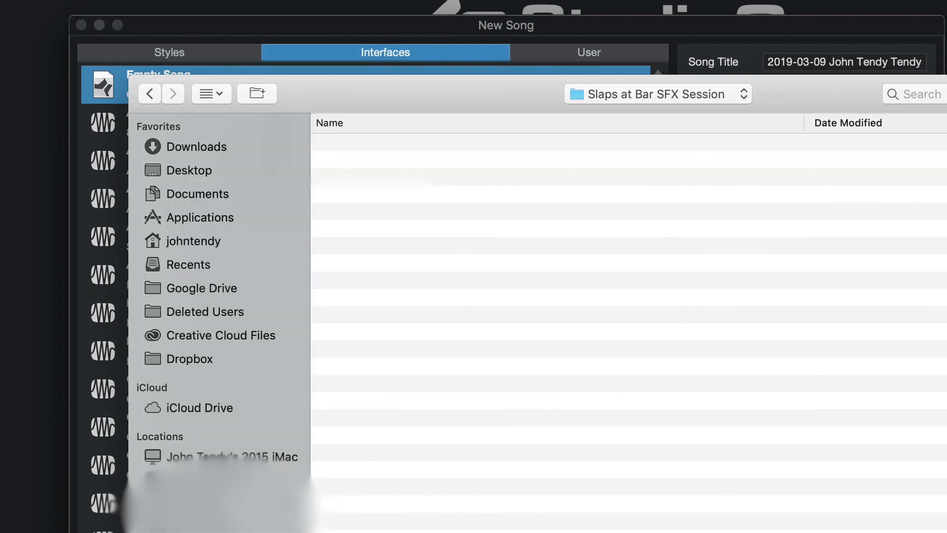
pyautogui.press('Return')
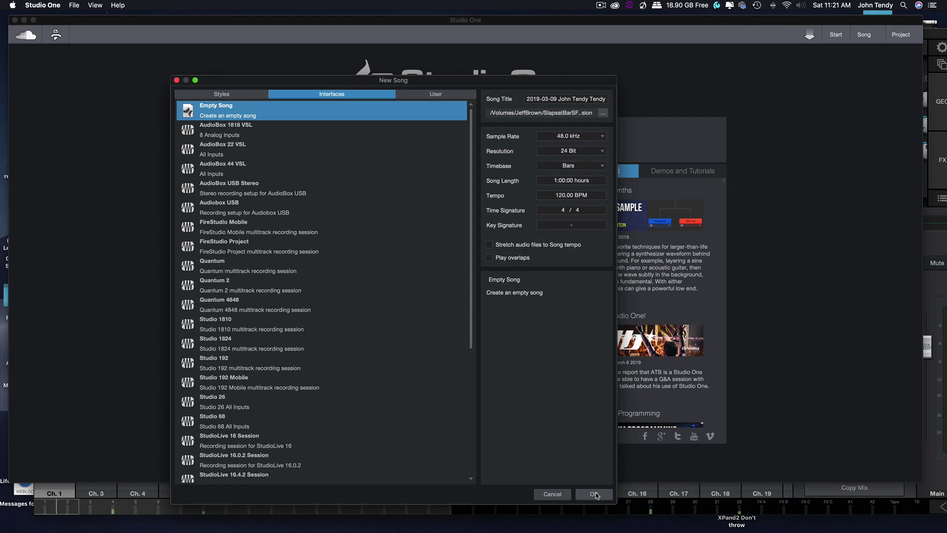
pyautogui.click(595, 495)
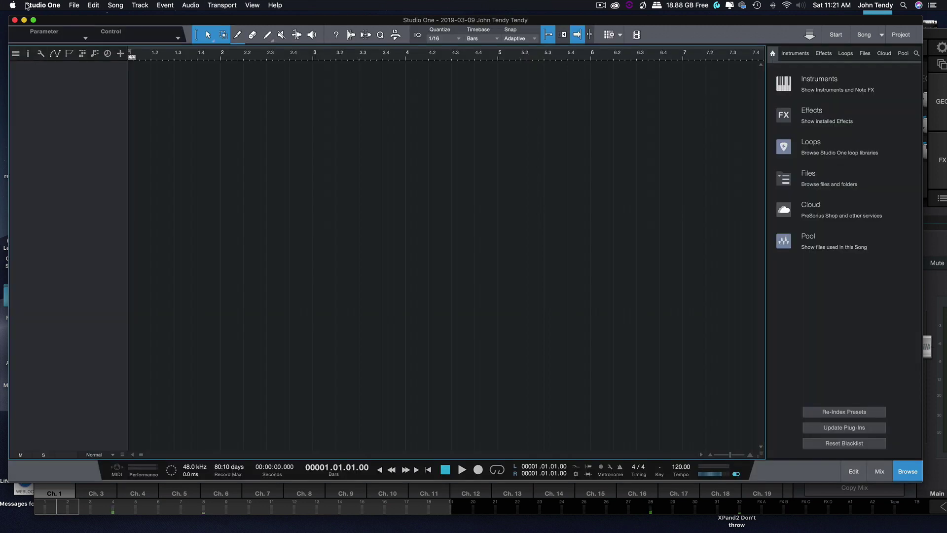
# Change the frame rate to 23.976 fps in Song Setup's General tab
pyautogui.click(93, 5)
pyautogui.moveTo(115, 5)
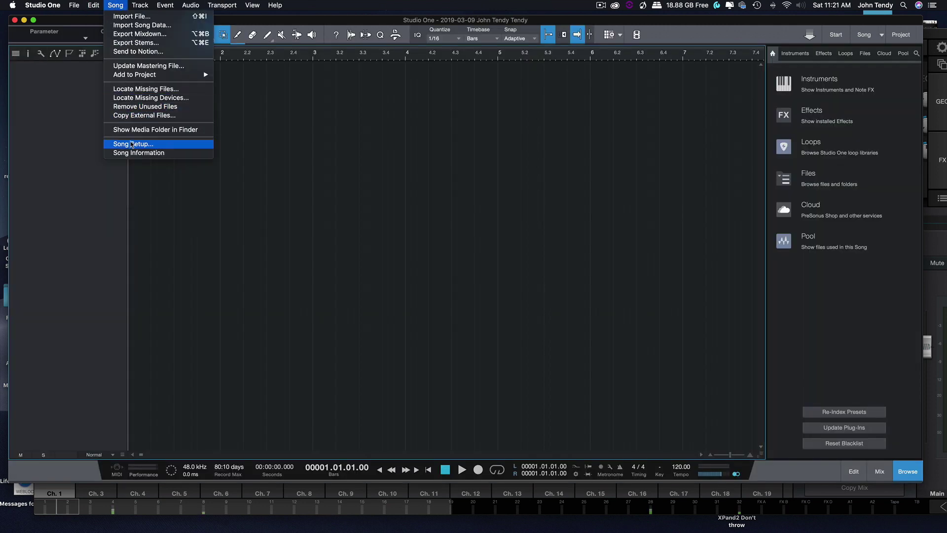
pyautogui.click(131, 144)
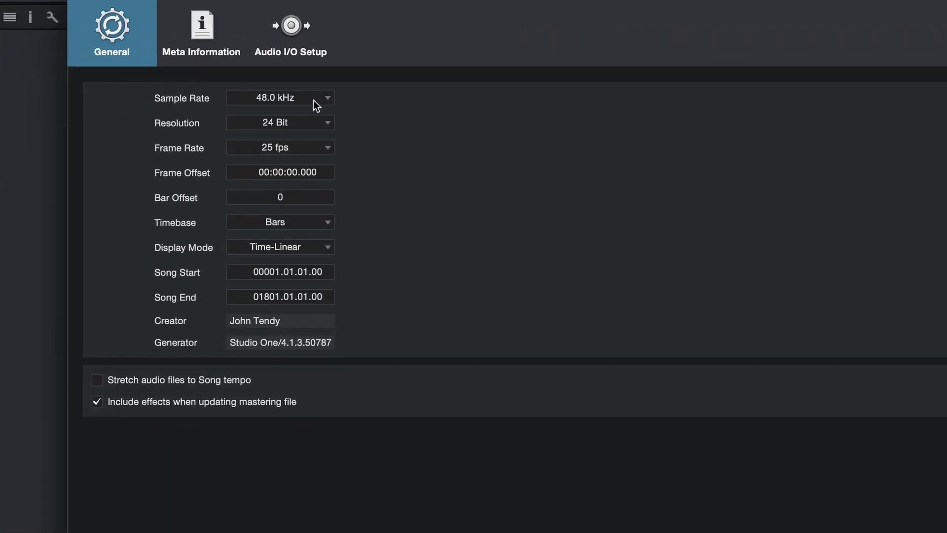
pyautogui.click(322, 146)
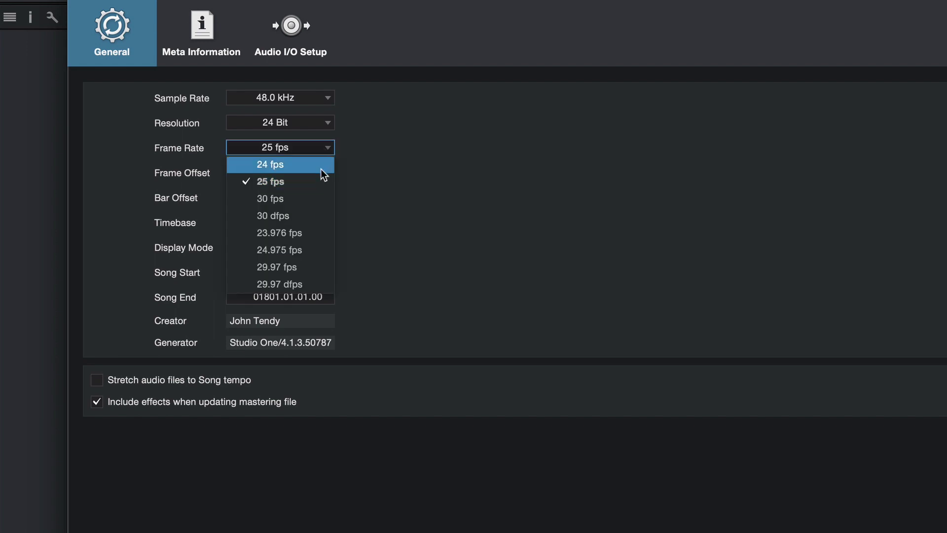
pyautogui.click(316, 232)
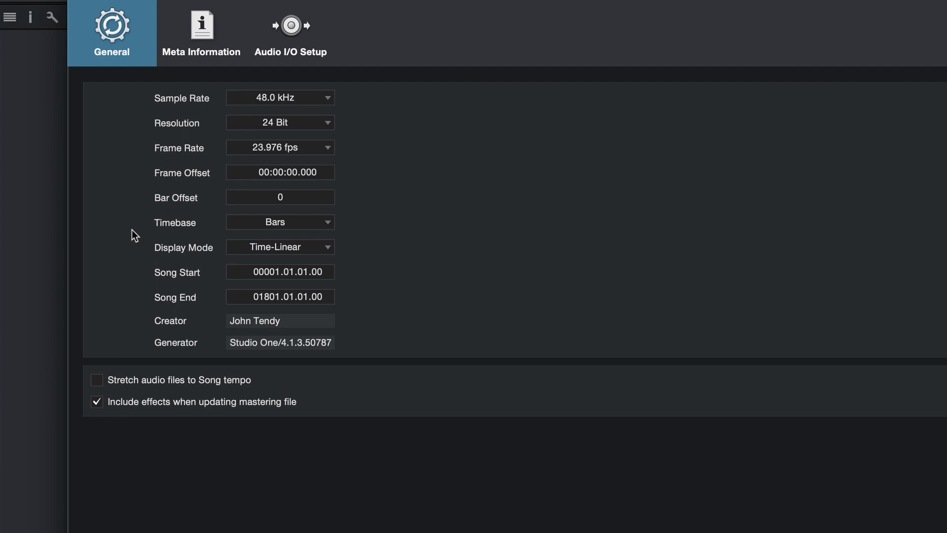
pyautogui.click(329, 148)
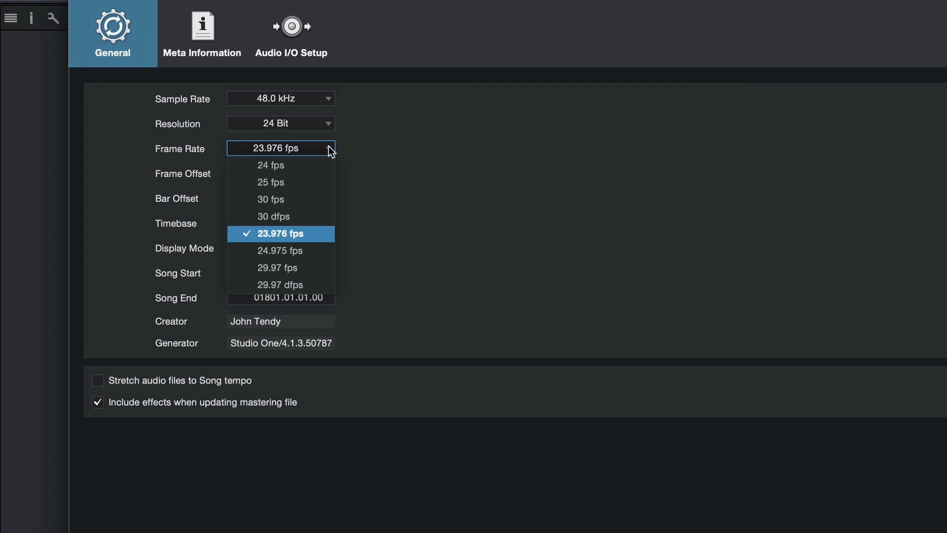
pyautogui.click(329, 149)
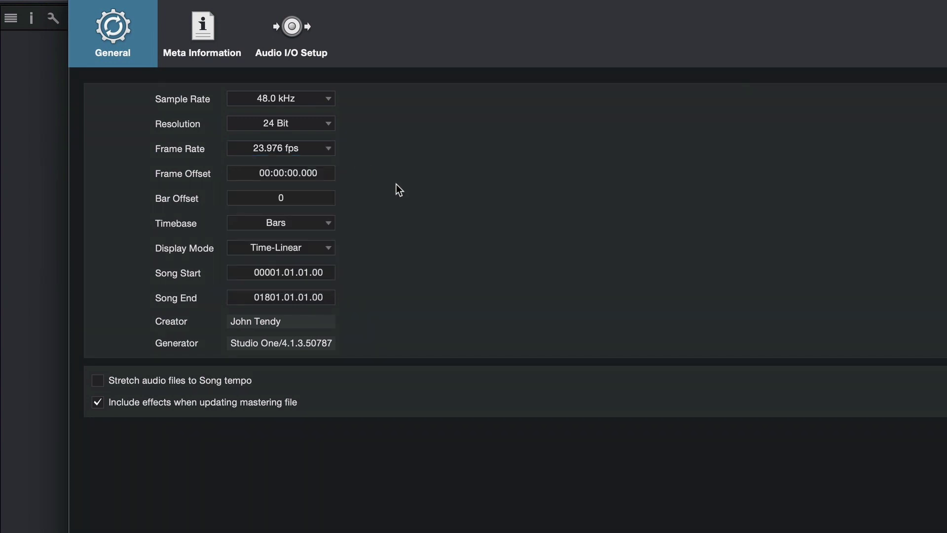
pyautogui.click(317, 148)
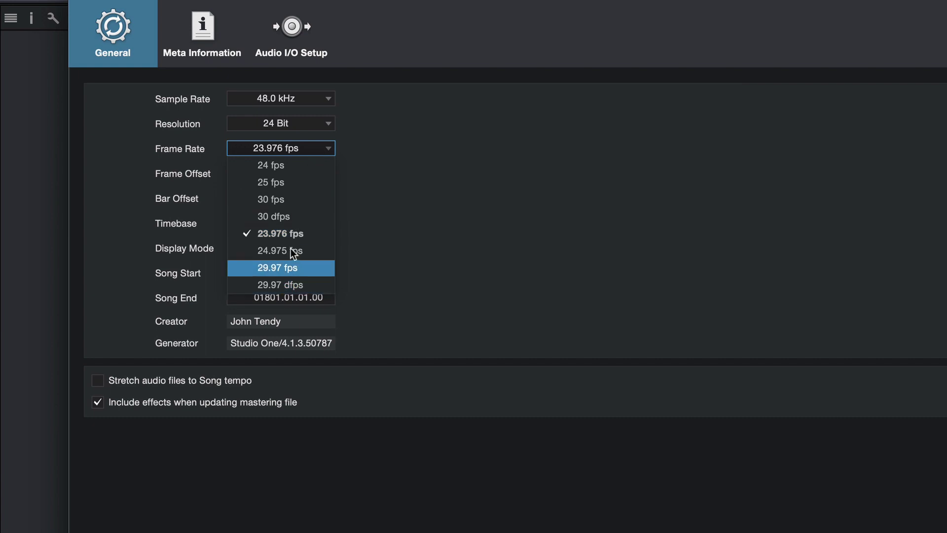
pyautogui.click(603, 258)
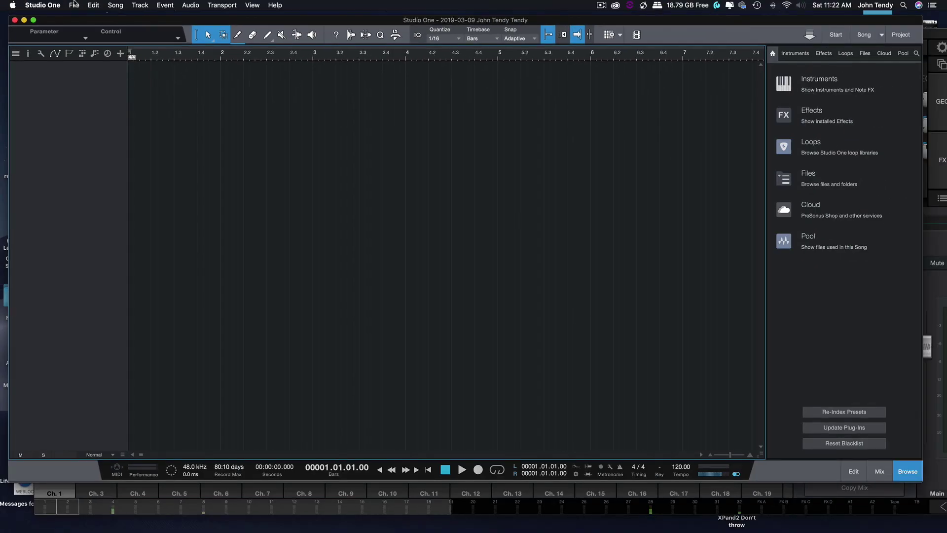
# Load Bar Slaps Rough Cut 2.mp4 into the Video Player
pyautogui.click(254, 6)
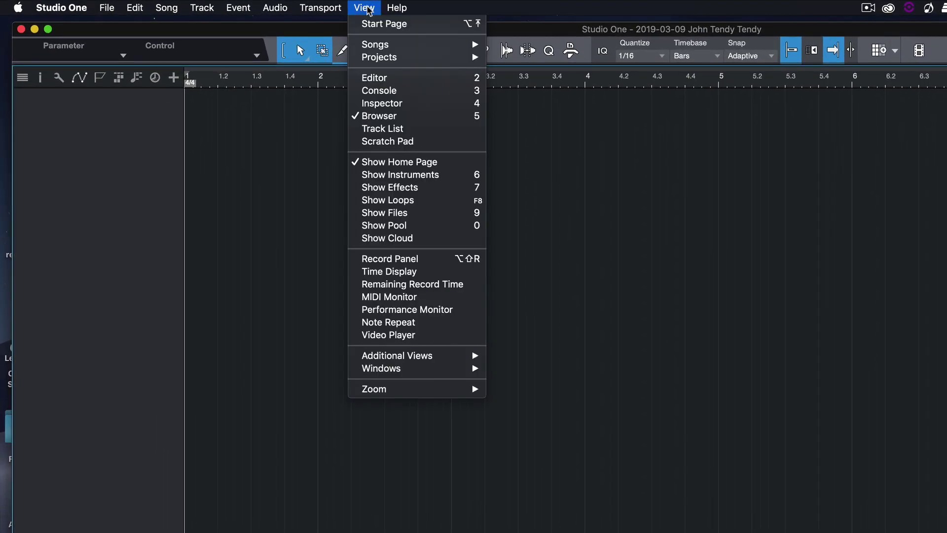
pyautogui.click(398, 337)
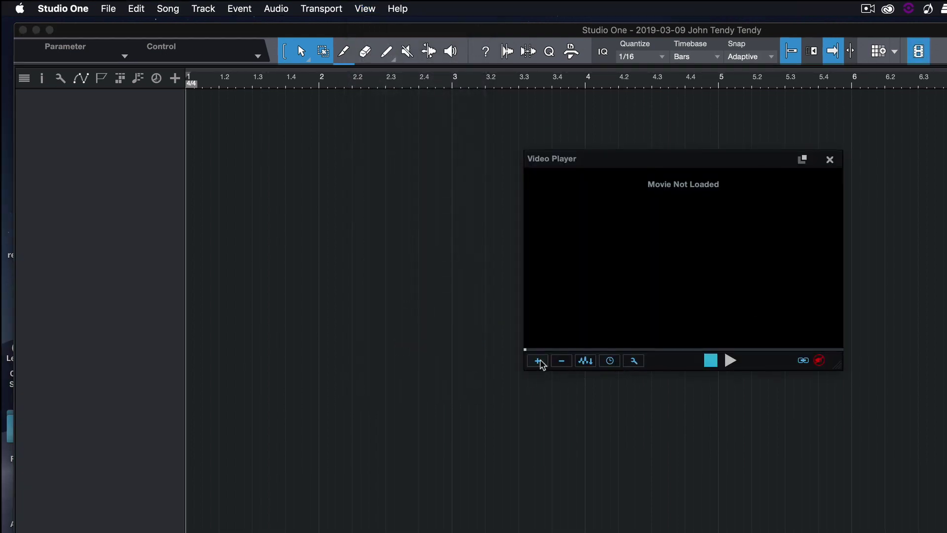
pyautogui.click(537, 361)
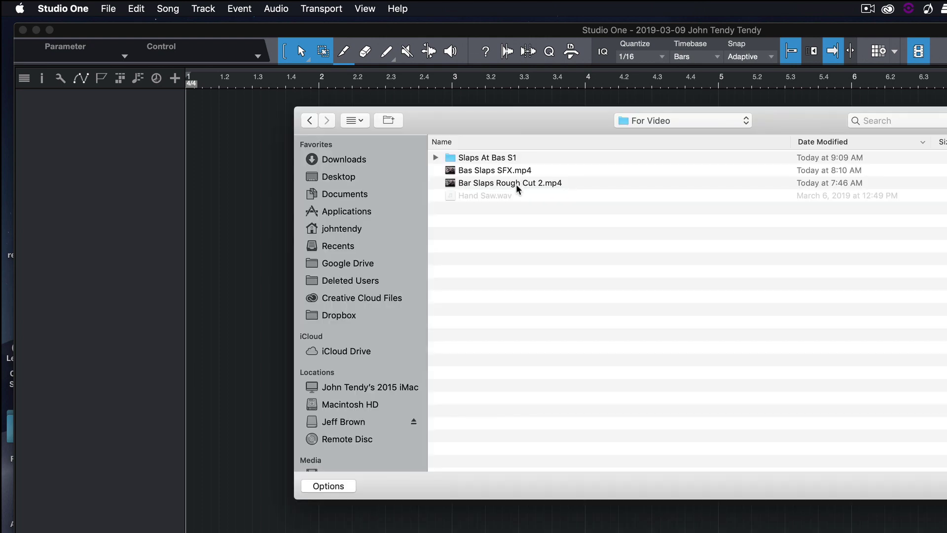
pyautogui.click(516, 184)
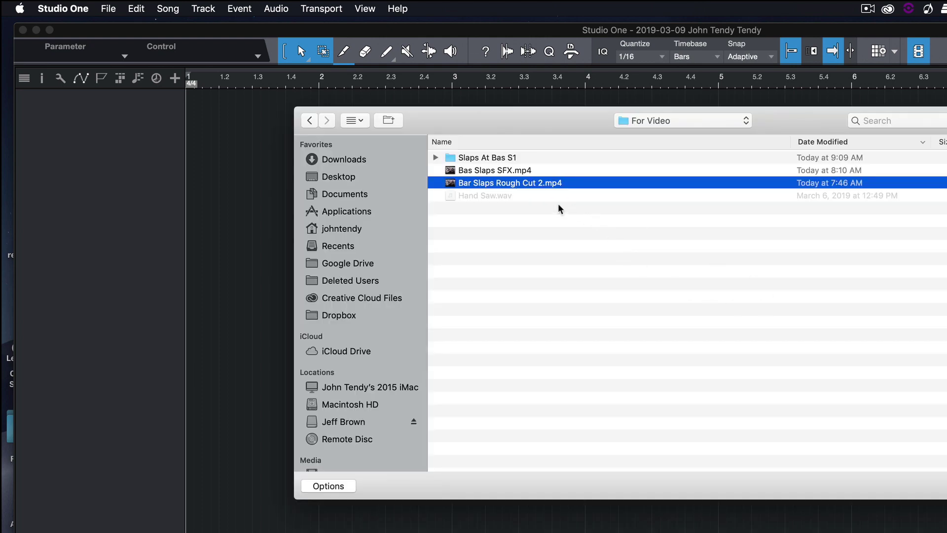
pyautogui.press('Return')
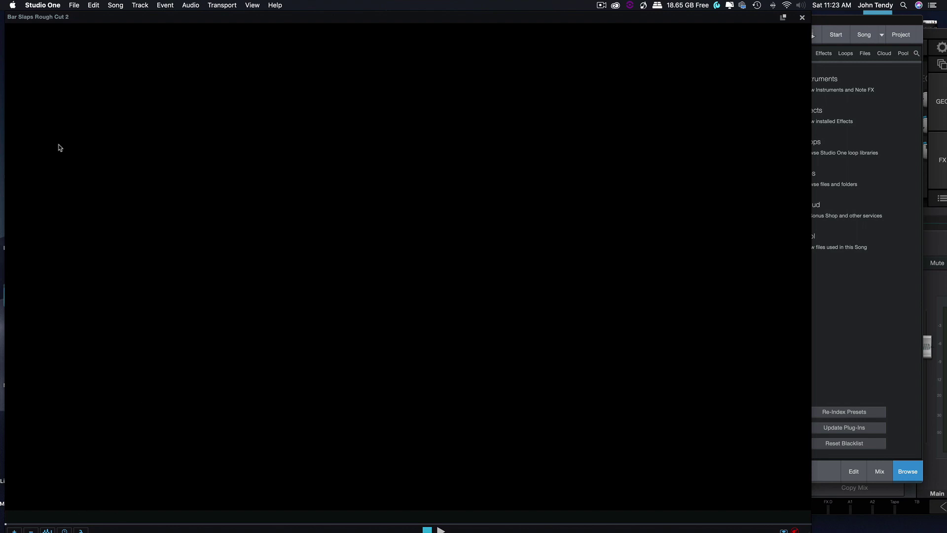
# Return the video player to Default Size, move it top centre, and enable its audio
pyautogui.moveTo(237, 532)
pyautogui.click(82, 530)
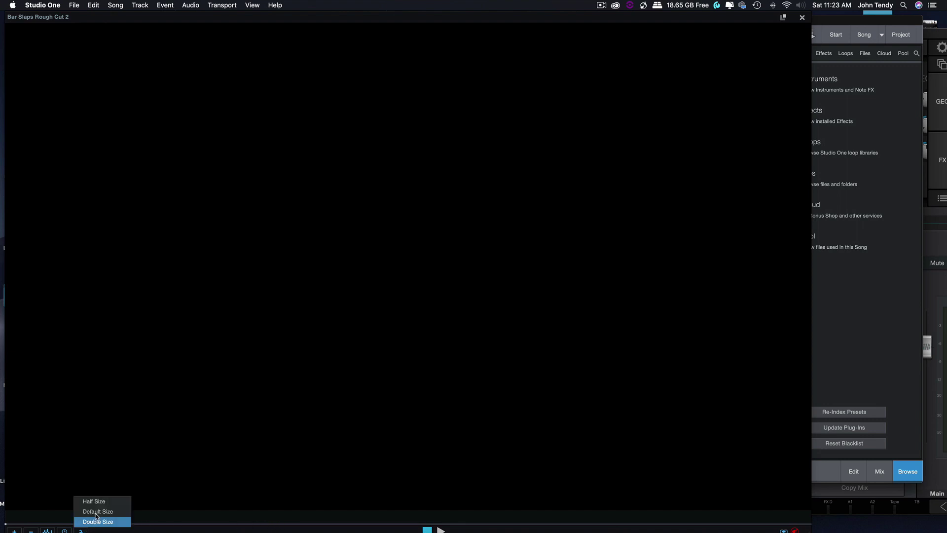
pyautogui.click(96, 512)
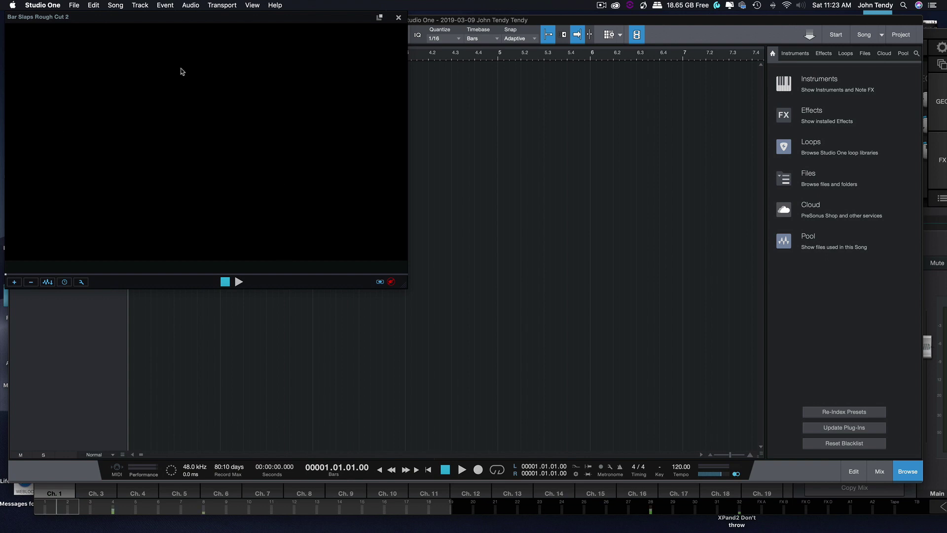
pyautogui.moveTo(183, 22); pyautogui.dragTo(349, 39)
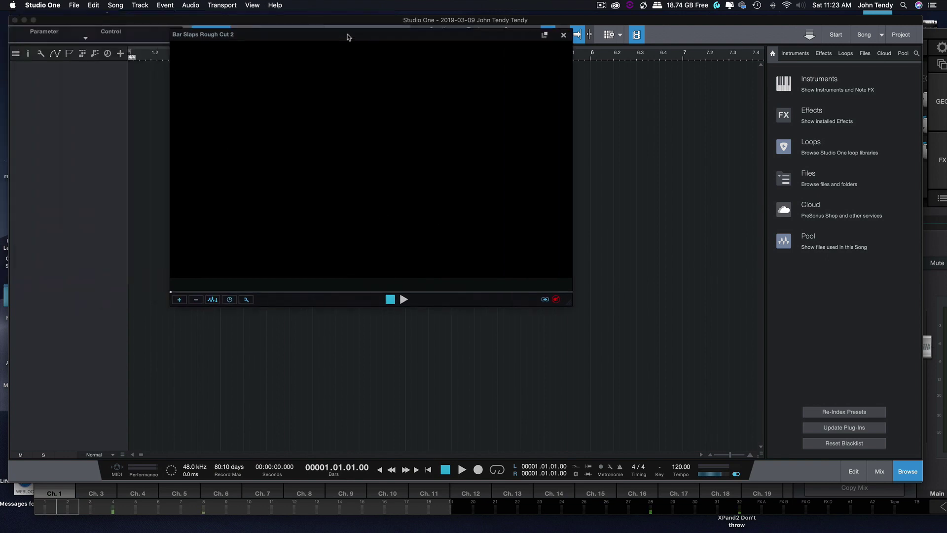
pyautogui.click(556, 299)
# Test playback of the video from about 17 seconds in
pyautogui.click(220, 291)
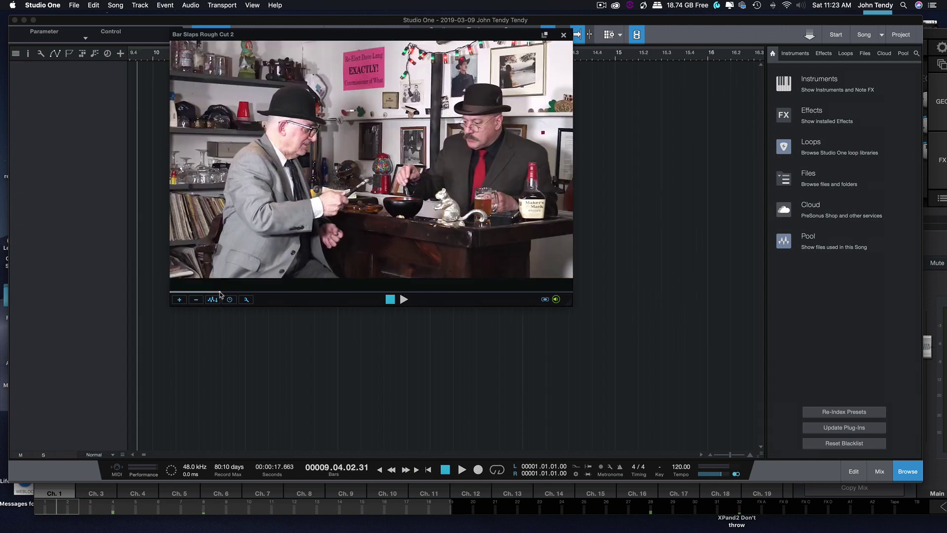
pyautogui.click(400, 300)
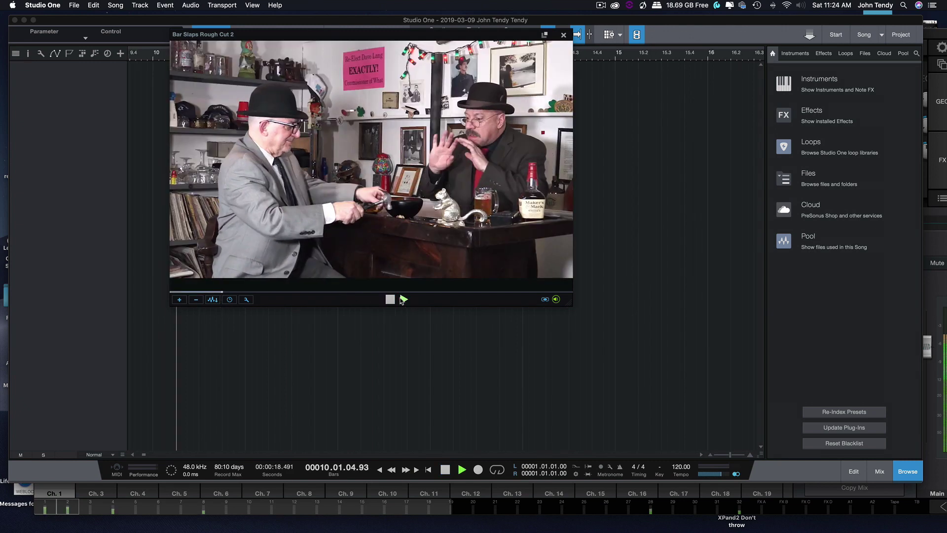
pyautogui.press('space')
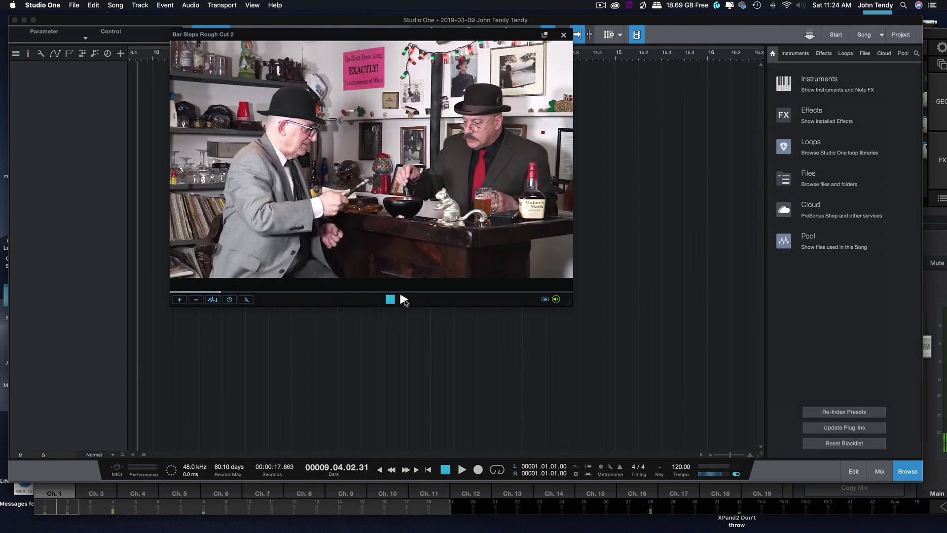
# Extract the movie's audio to a new track, then return to the song start
pyautogui.moveTo(568, 301); pyautogui.dragTo(488, 237)
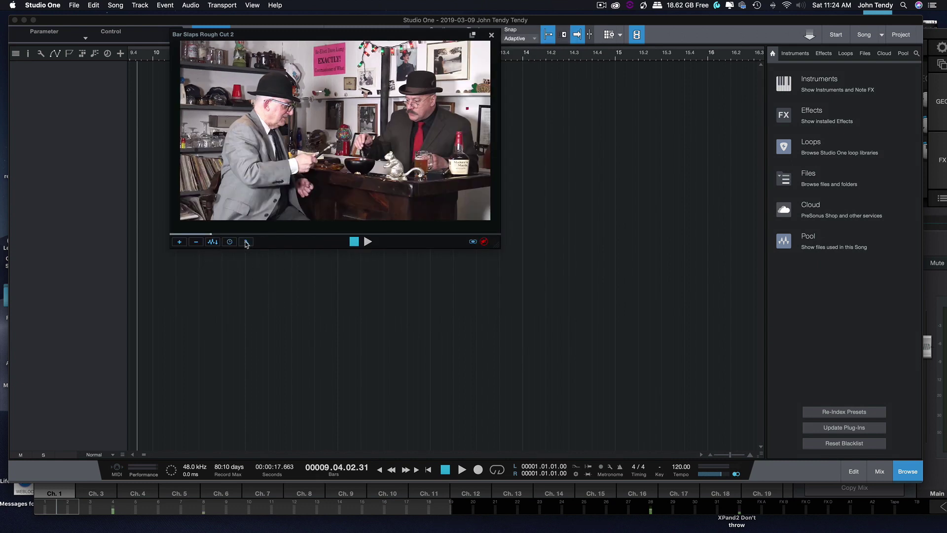
pyautogui.click(212, 242)
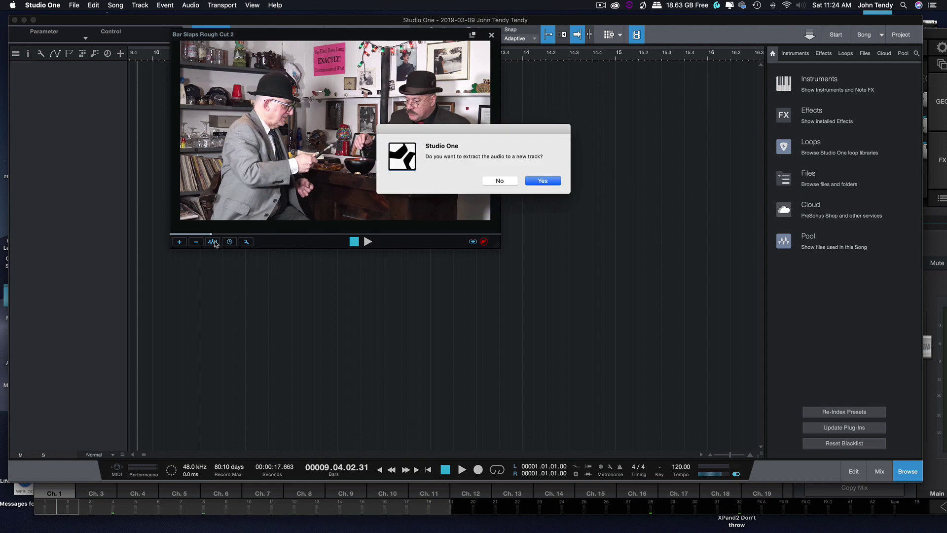
pyautogui.click(544, 180)
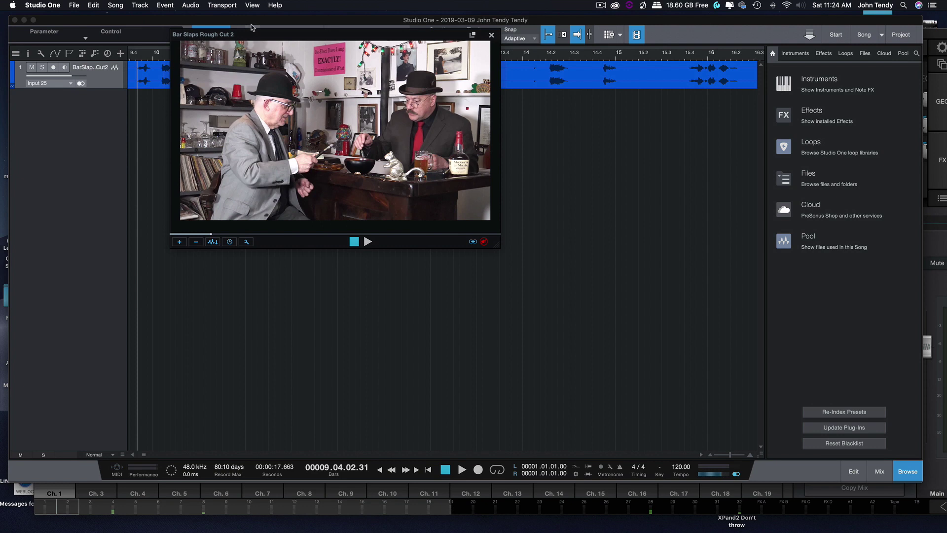
pyautogui.moveTo(251, 29); pyautogui.dragTo(482, 388)
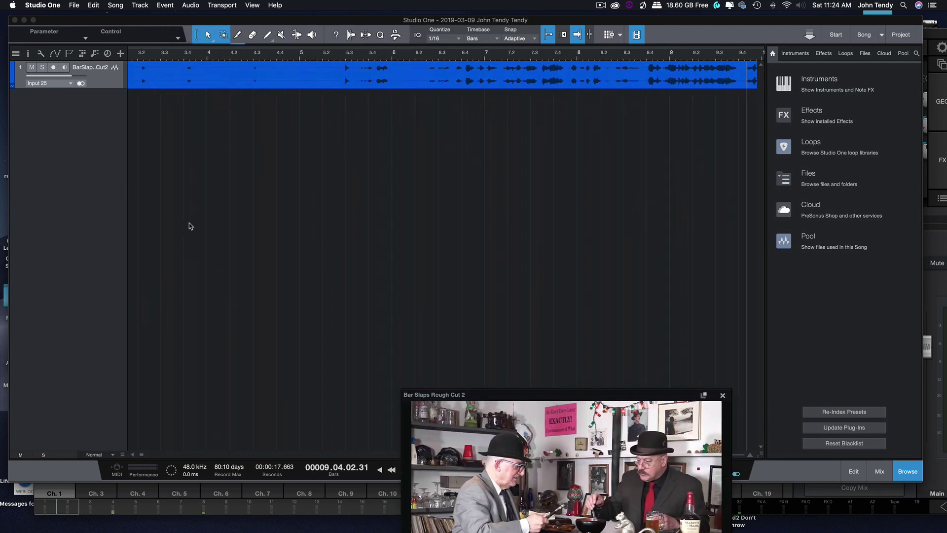
pyautogui.click(189, 83)
pyautogui.press('Home')
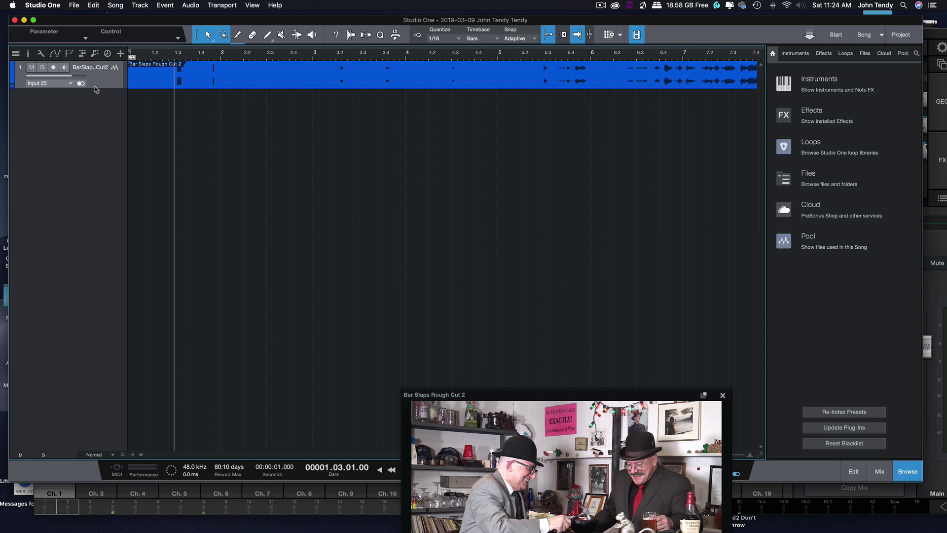
pyautogui.press('z')
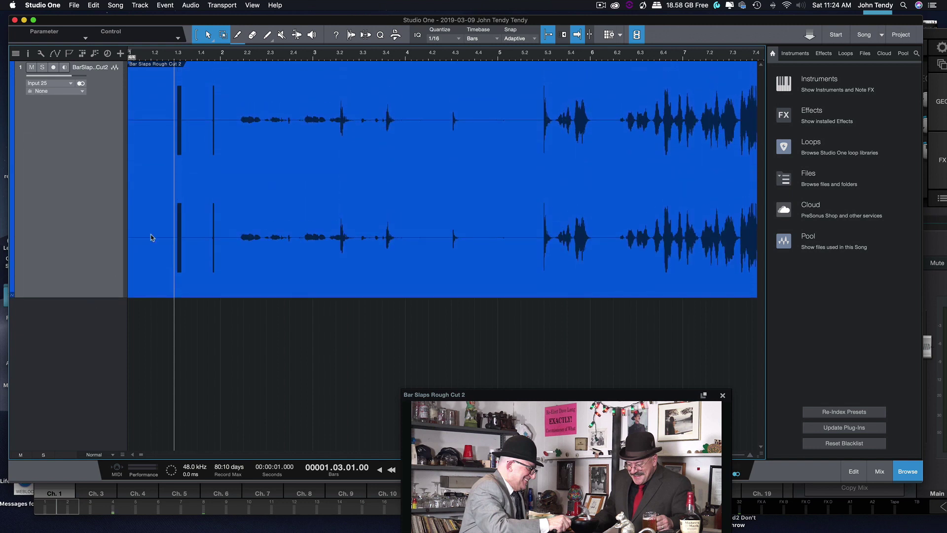
# Zoom into the extracted waveform and place the playhead at the 2-pop sync beep
pyautogui.press('e')
pyautogui.press('e')
pyautogui.press('e')
pyautogui.press('e')
pyautogui.press('e')
pyautogui.press('e')
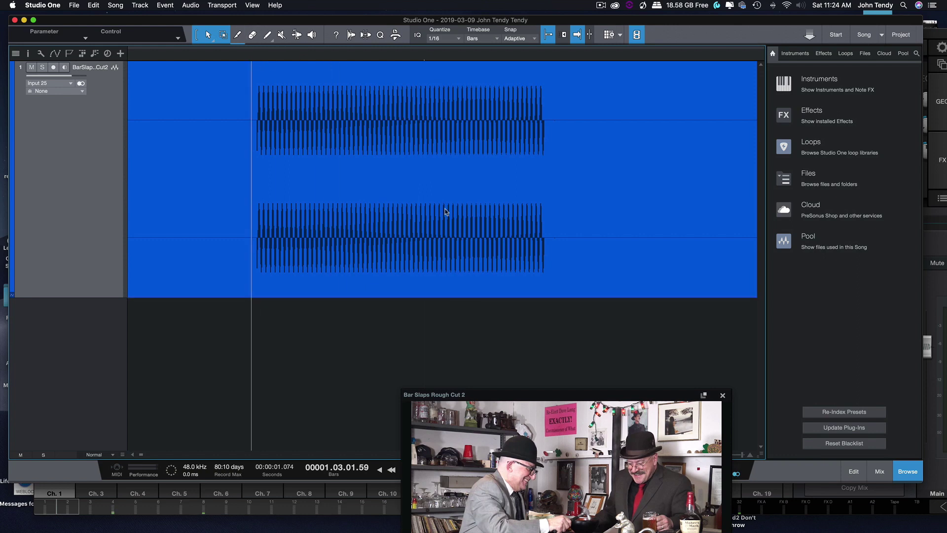
pyautogui.scroll(-2, 394, 217)
pyautogui.scroll(4, 393, 218)
pyautogui.scroll(5, 385, 204)
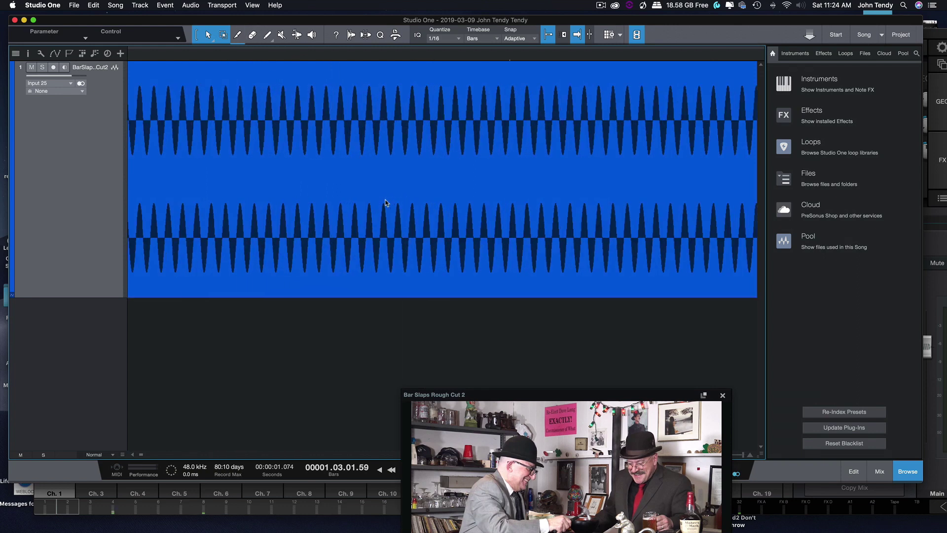
pyautogui.scroll(-2, 385, 205)
pyautogui.scroll(-6, 408, 206)
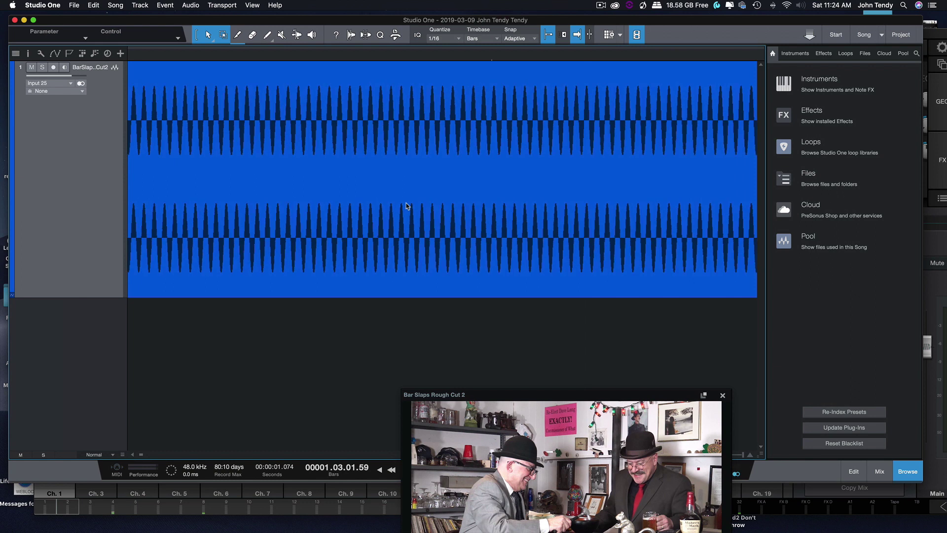
pyautogui.click(241, 59)
pyautogui.hscroll(2, 381, 165)
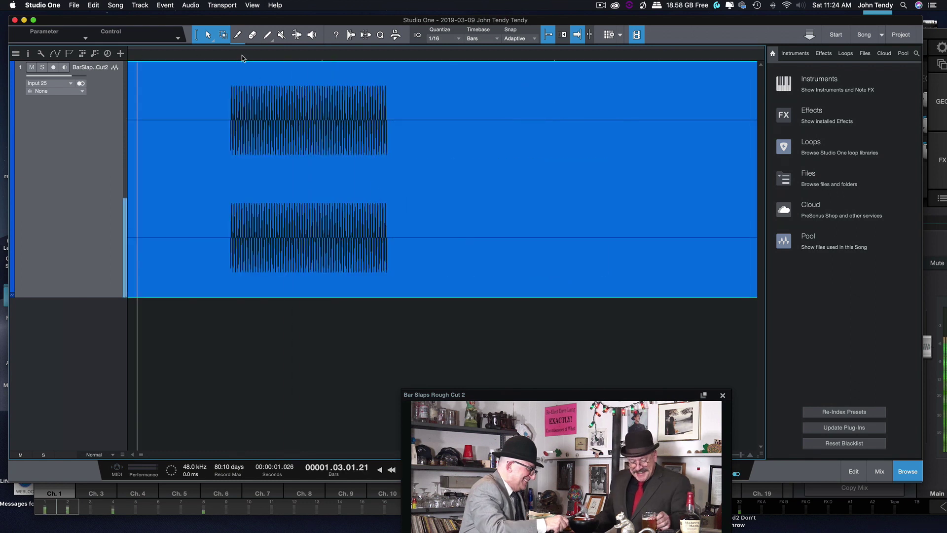
pyautogui.scroll(-4, 382, 166)
pyautogui.scroll(-1, 381, 166)
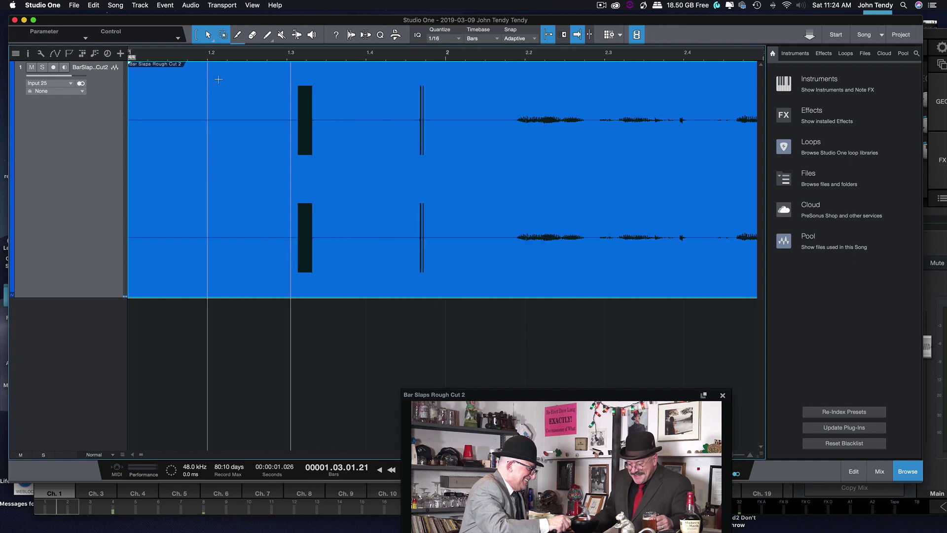
pyautogui.click(263, 56)
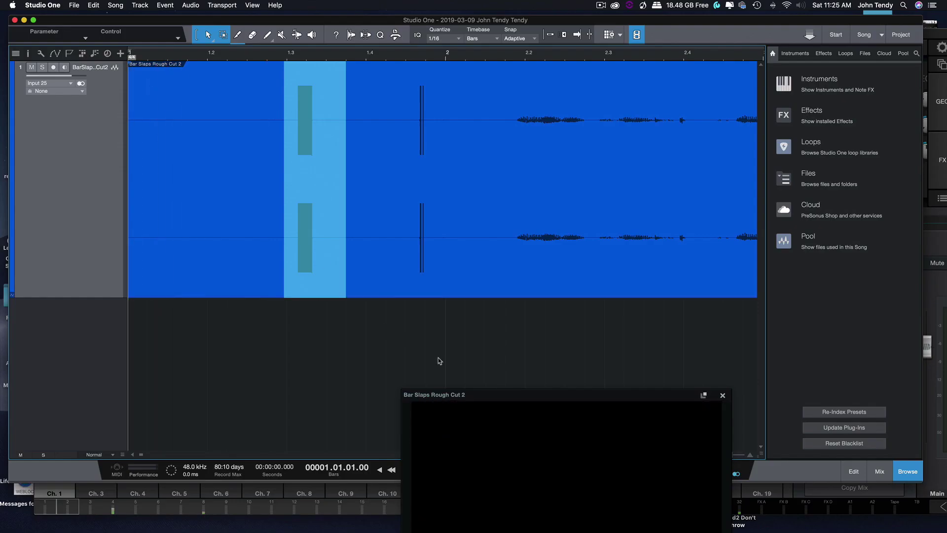
# Play the opening from just before the beep to compare it with the picture
pyautogui.moveTo(467, 392); pyautogui.dragTo(465, 47)
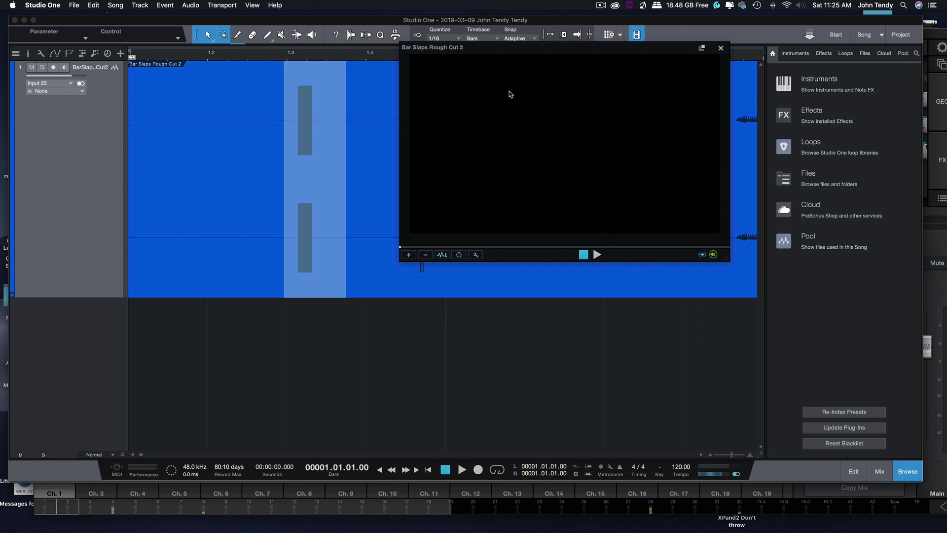
pyautogui.moveTo(519, 50); pyautogui.dragTo(142, 250)
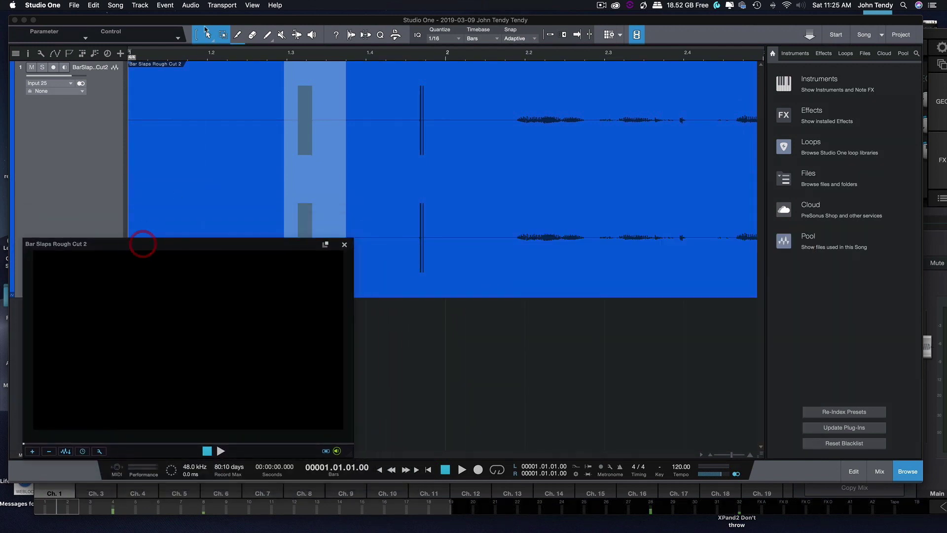
pyautogui.click(187, 60)
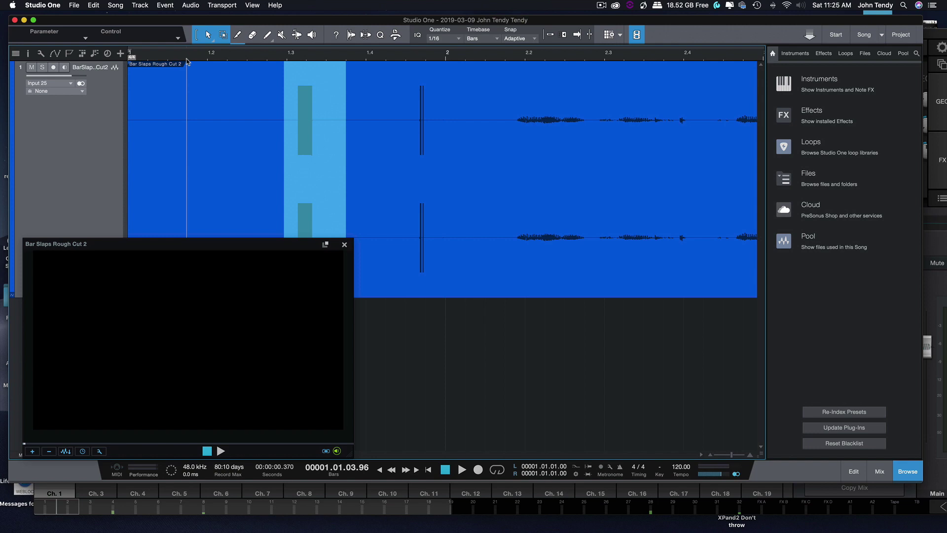
pyautogui.press('space')
pyautogui.press('space')
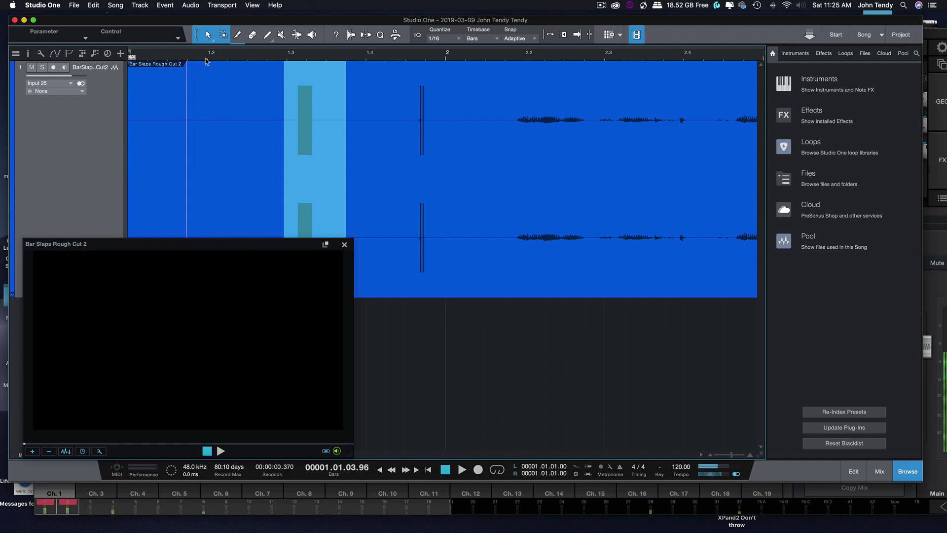
pyautogui.press('space')
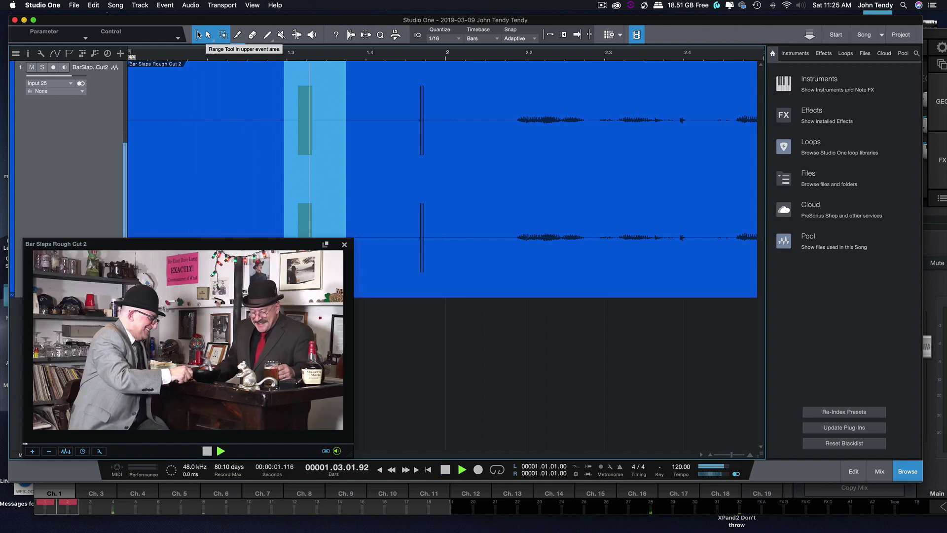
pyautogui.press('space')
pyautogui.moveTo(204, 248); pyautogui.dragTo(720, 38)
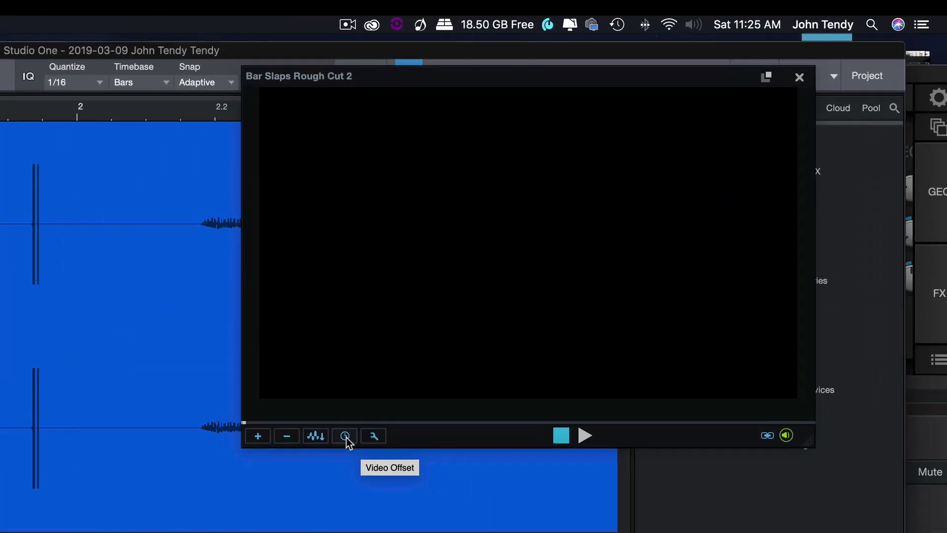
# Apply a 00:00:00:00.6 video offset in the Video Offset settings
pyautogui.click(346, 438)
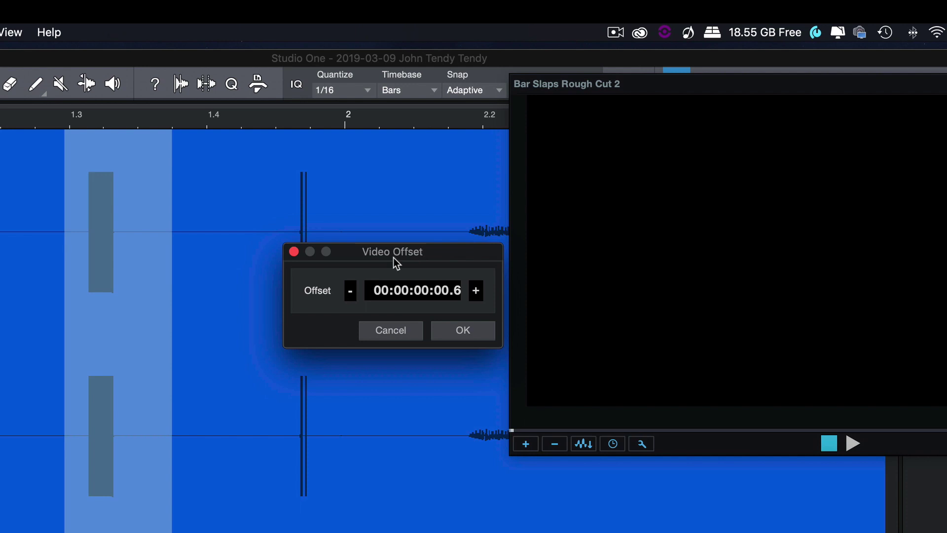
pyautogui.moveTo(404, 254); pyautogui.dragTo(718, 350)
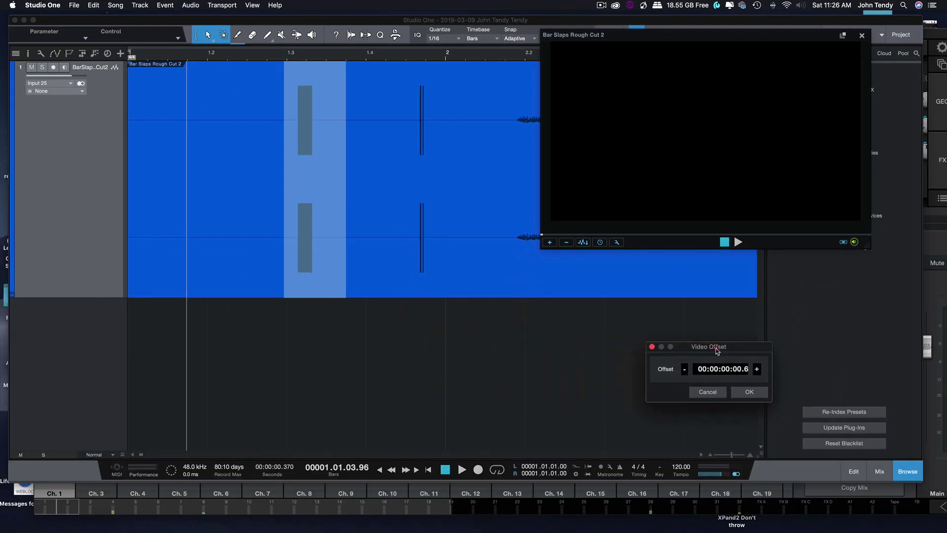
pyautogui.click(751, 392)
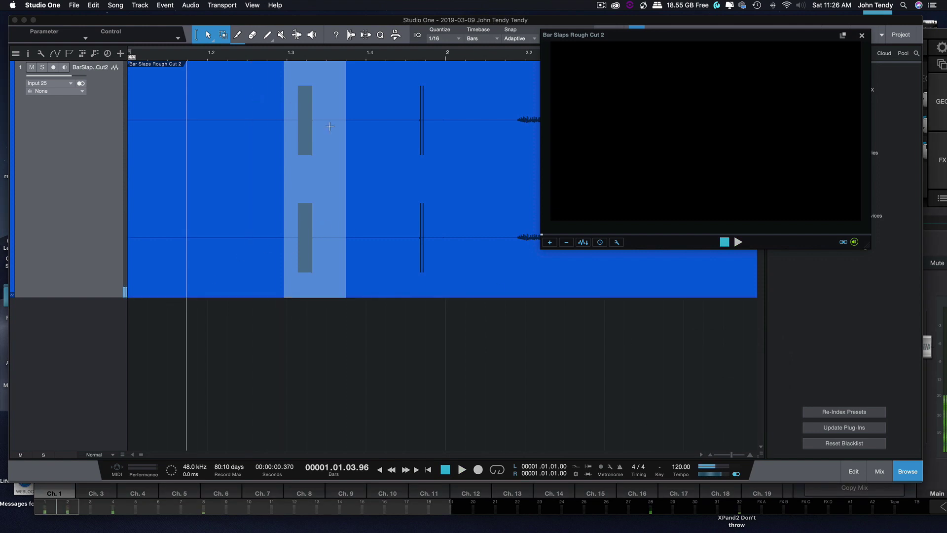
# Play back the offset picture, zoom out, and move the playback position to bar 5.2
pyautogui.press('space')
pyautogui.press('space')
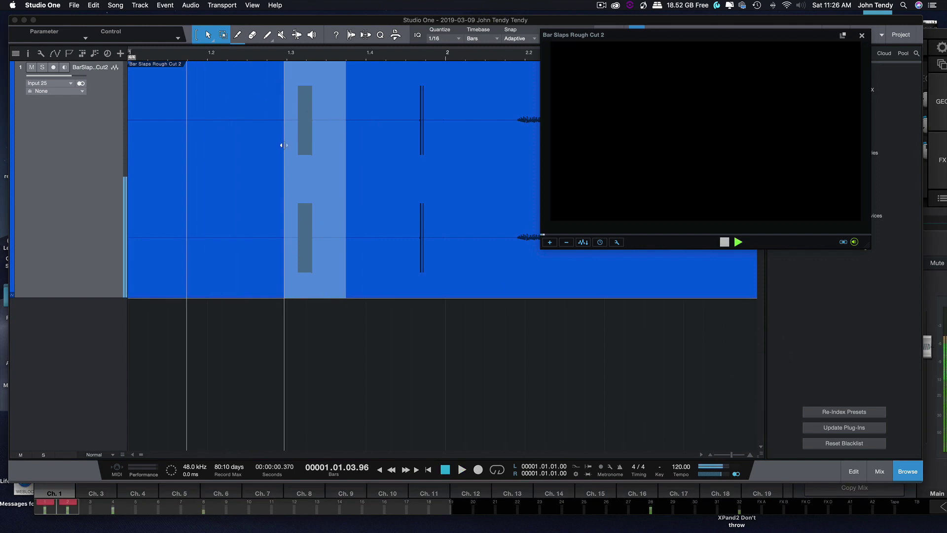
pyautogui.hotkey('shift', 'z')
pyautogui.moveTo(630, 35); pyautogui.dragTo(38, 61)
pyautogui.click(425, 55)
pyautogui.press('space')
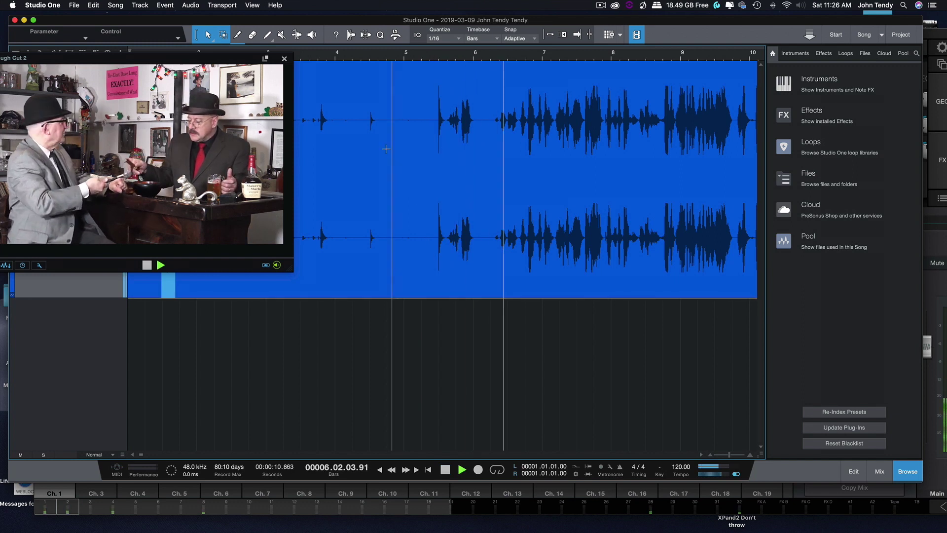
pyautogui.press('space')
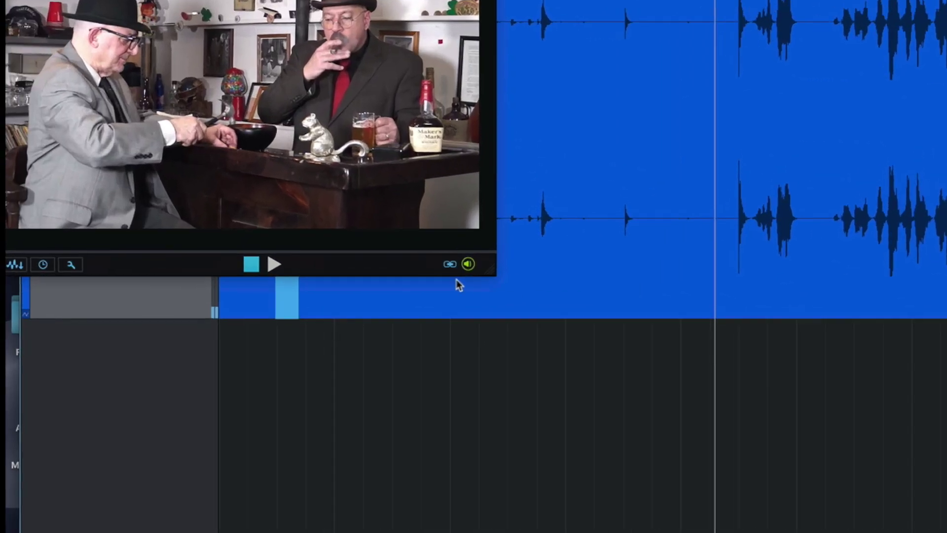
# Mute the video's own soundtrack and play to compare picture with the extracted audio
pyautogui.click(276, 265)
pyautogui.press('space')
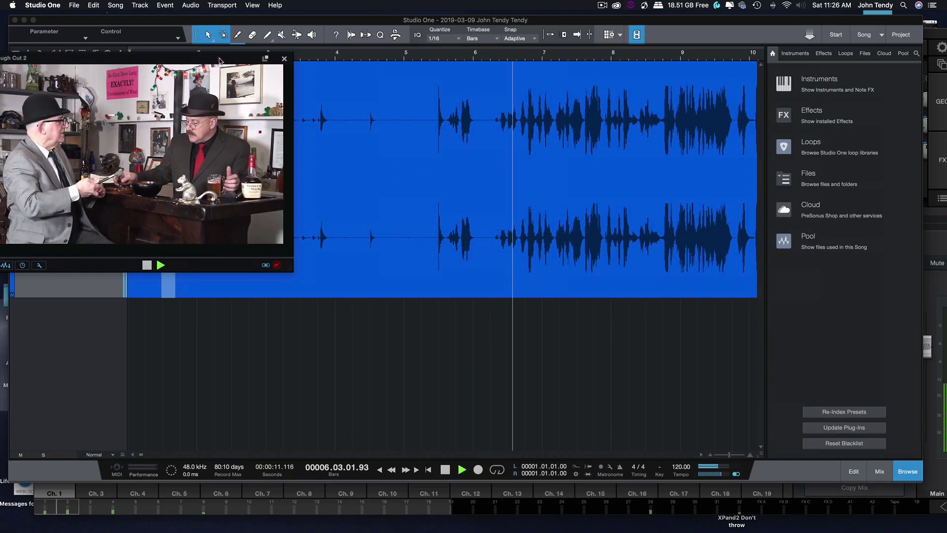
pyautogui.moveTo(222, 58); pyautogui.dragTo(360, 166)
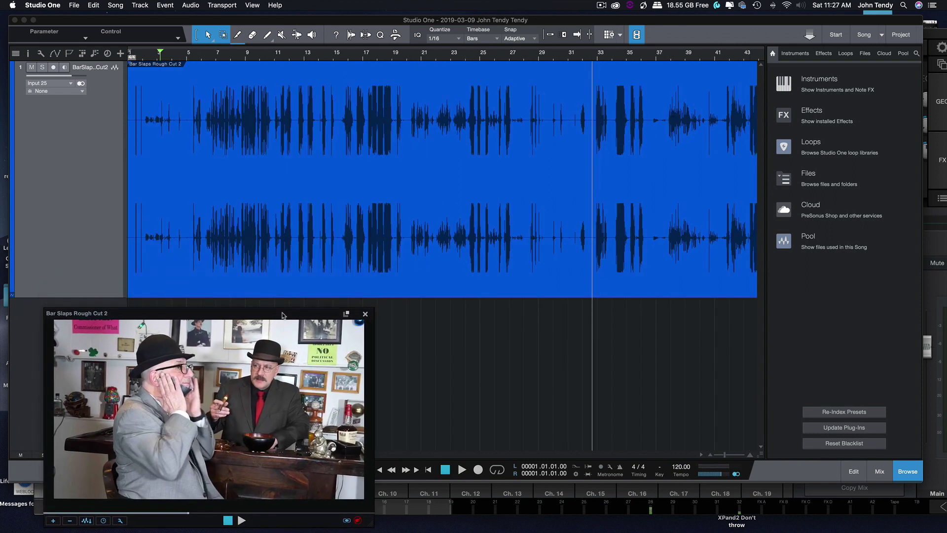
# Play the scene from bar 43, then move the video viewer right and make it taller
pyautogui.hscroll(10, 303, 288)
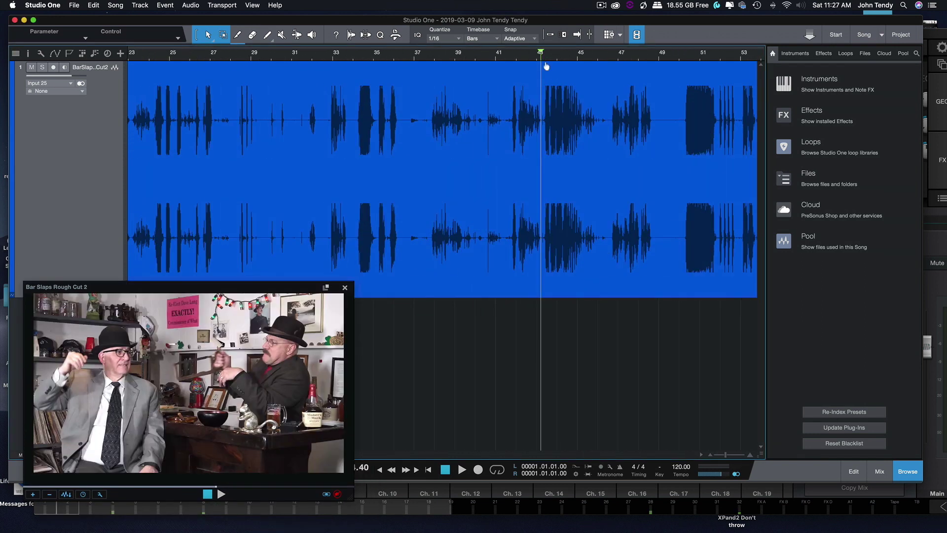
pyautogui.press('space')
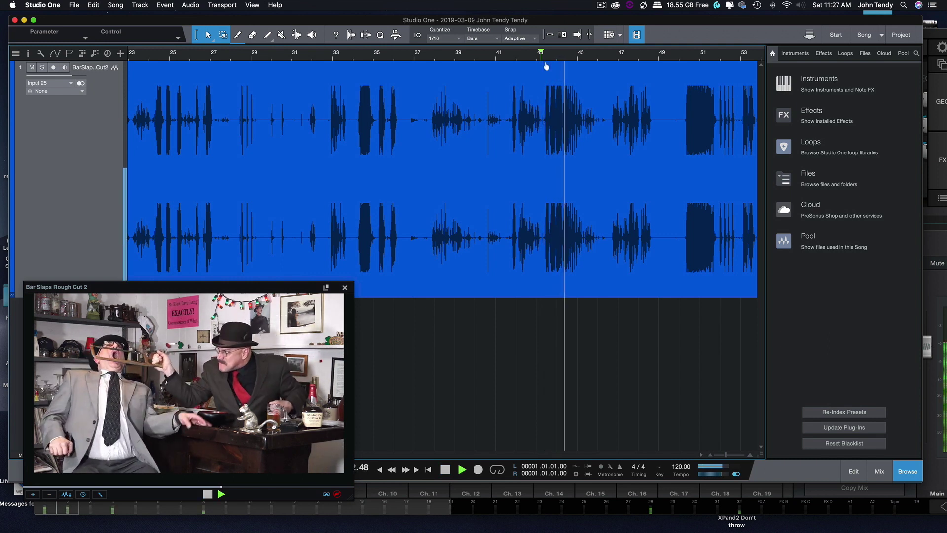
pyautogui.press('space')
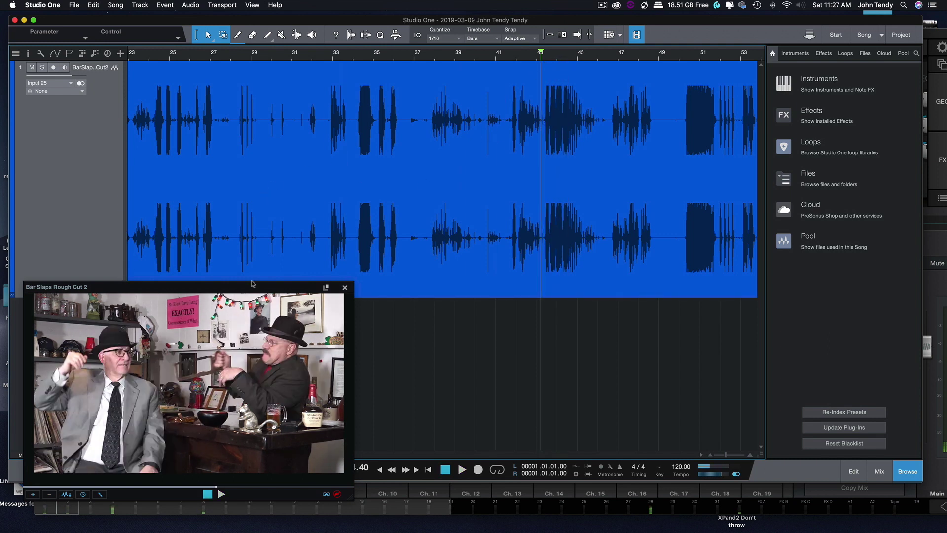
pyautogui.moveTo(252, 284); pyautogui.dragTo(903, 227)
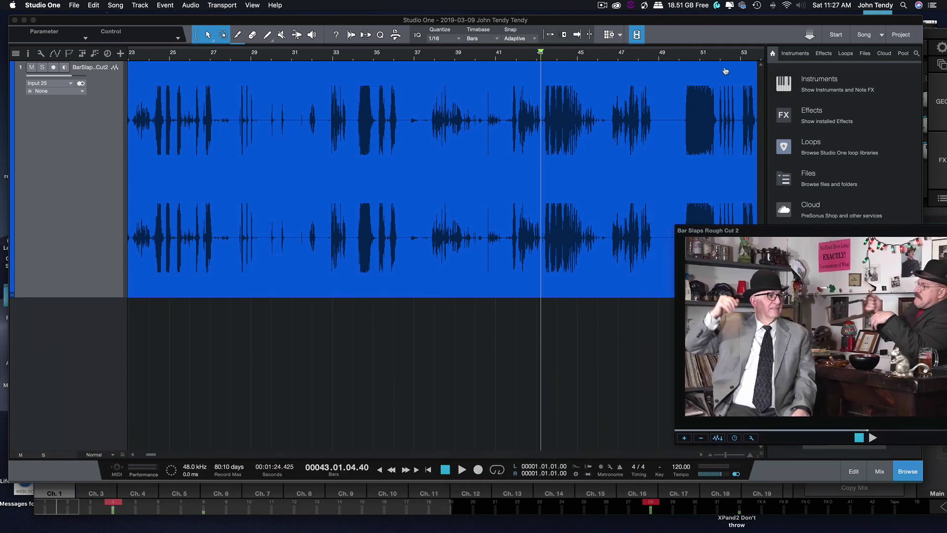
pyautogui.moveTo(661, 19); pyautogui.dragTo(481, 16)
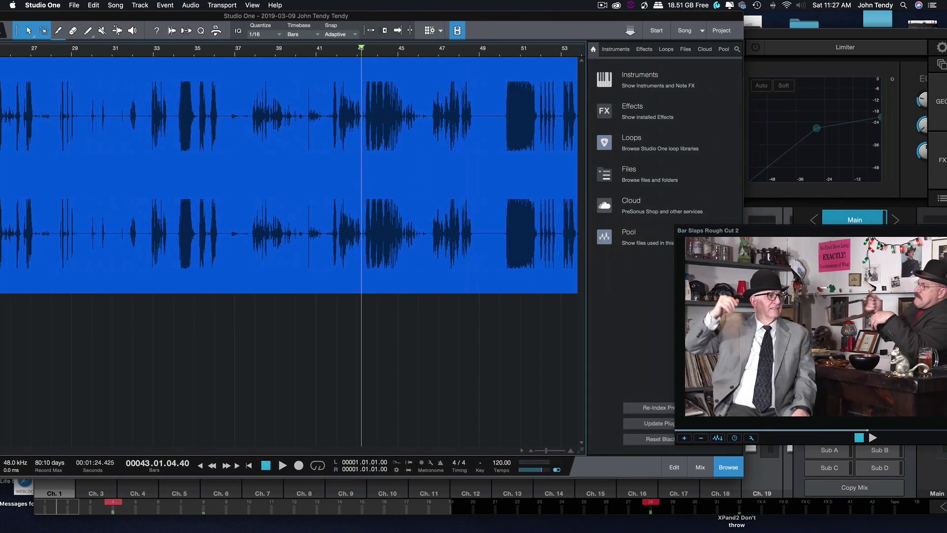
pyautogui.moveTo(797, 227); pyautogui.dragTo(710, 231)
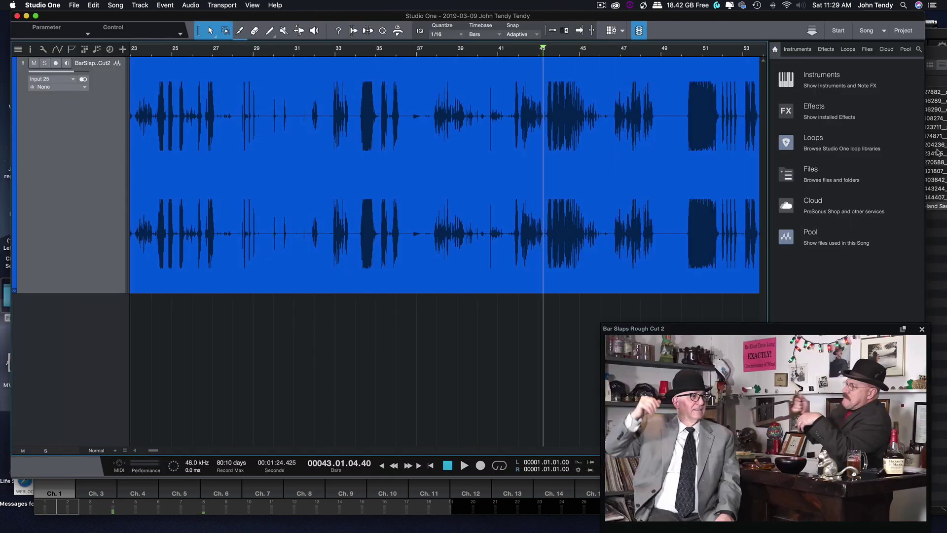
# Drag the Hand Saw sound from Finder onto a new track and slide it earlier
pyautogui.click(940, 60)
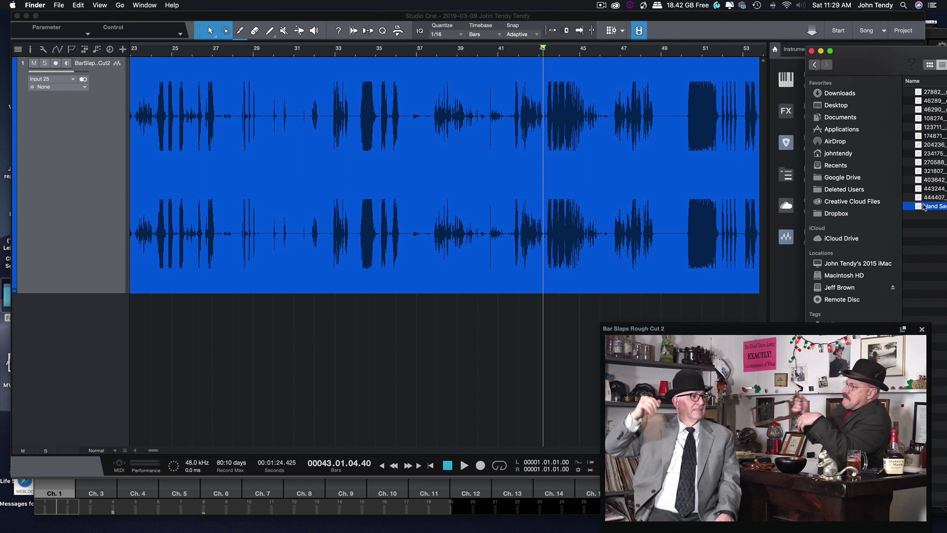
pyautogui.moveTo(932, 206); pyautogui.dragTo(565, 348)
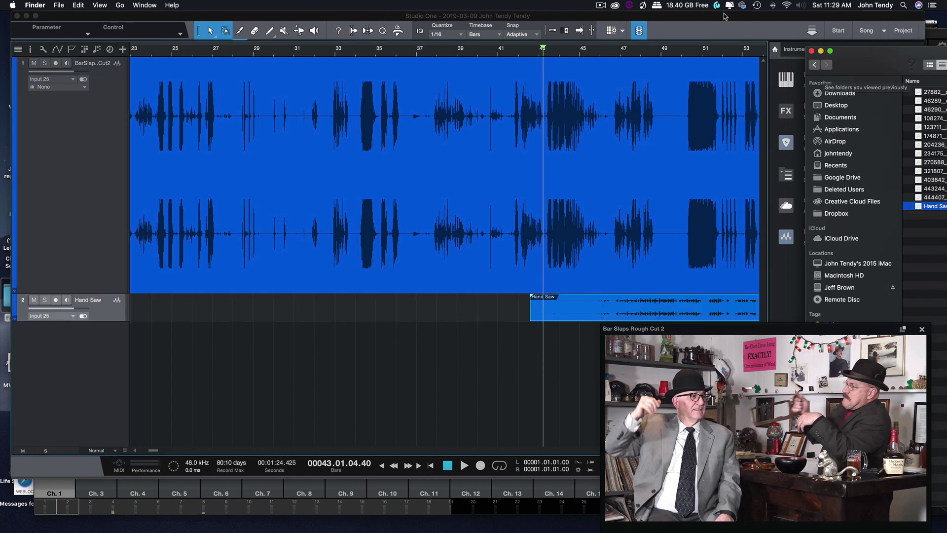
pyautogui.click(661, 349)
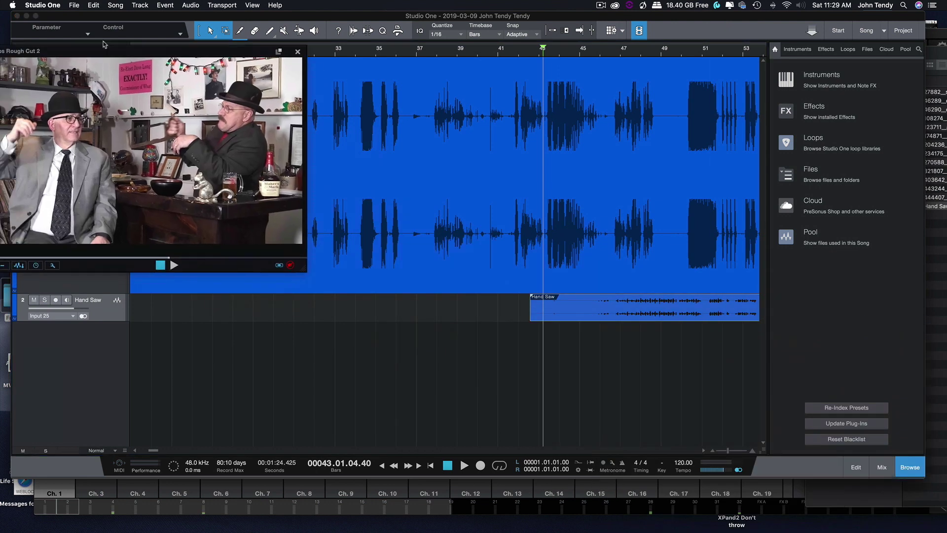
pyautogui.scroll(5, 569, 178)
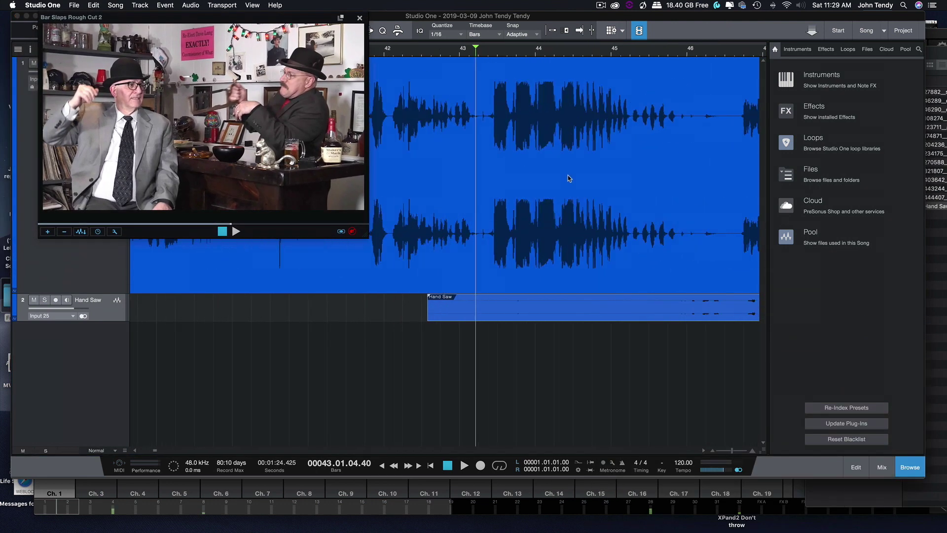
pyautogui.moveTo(580, 318); pyautogui.dragTo(385, 313)
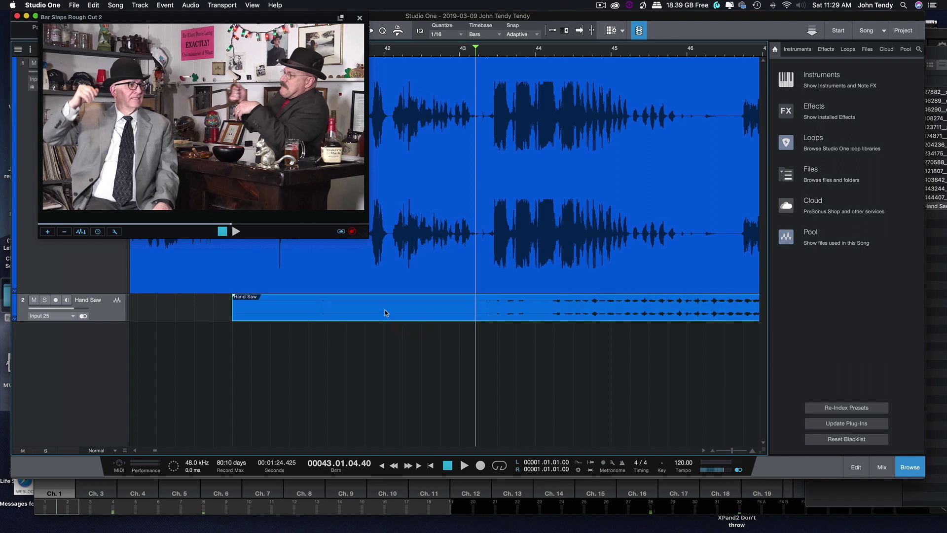
pyautogui.moveTo(181, 18); pyautogui.dragTo(850, 431)
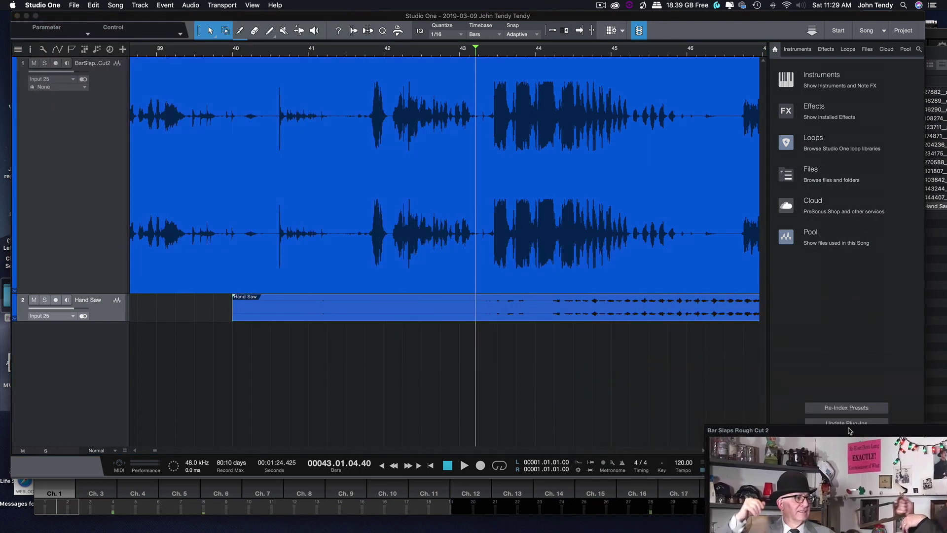
# Solo the Hand Saw track, audition it, and move its clip to about bar 36
pyautogui.click(45, 300)
pyautogui.scroll(-2, 646, 320)
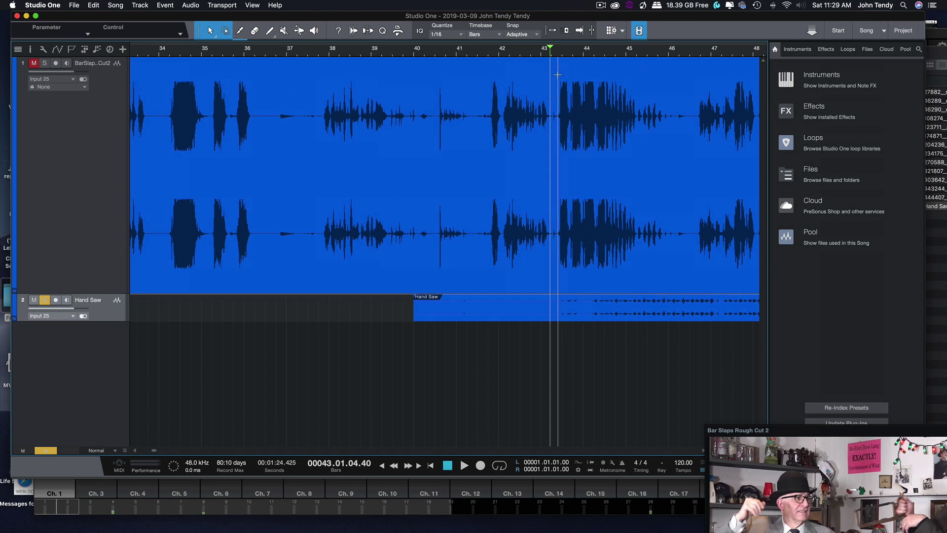
pyautogui.press('space')
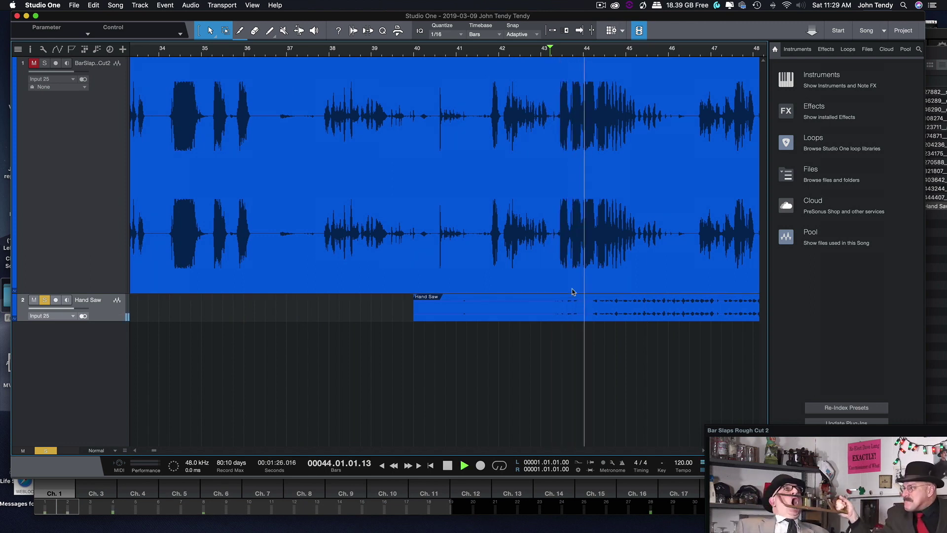
pyautogui.press('space')
pyautogui.moveTo(560, 313); pyautogui.dragTo(394, 312)
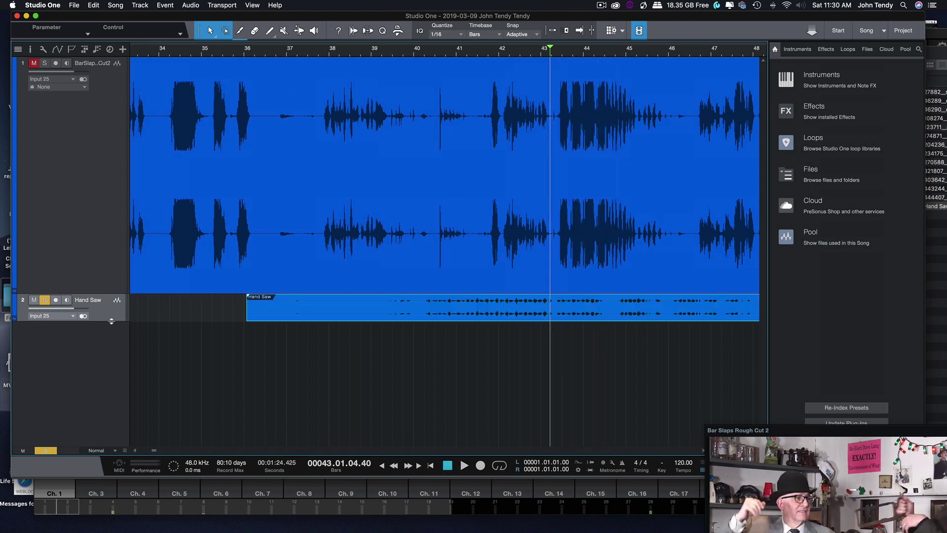
pyautogui.moveTo(111, 321); pyautogui.dragTo(111, 409)
# Delete a selected range and the leftover front piece of the Hand Saw clip
pyautogui.scroll(2, 481, 301)
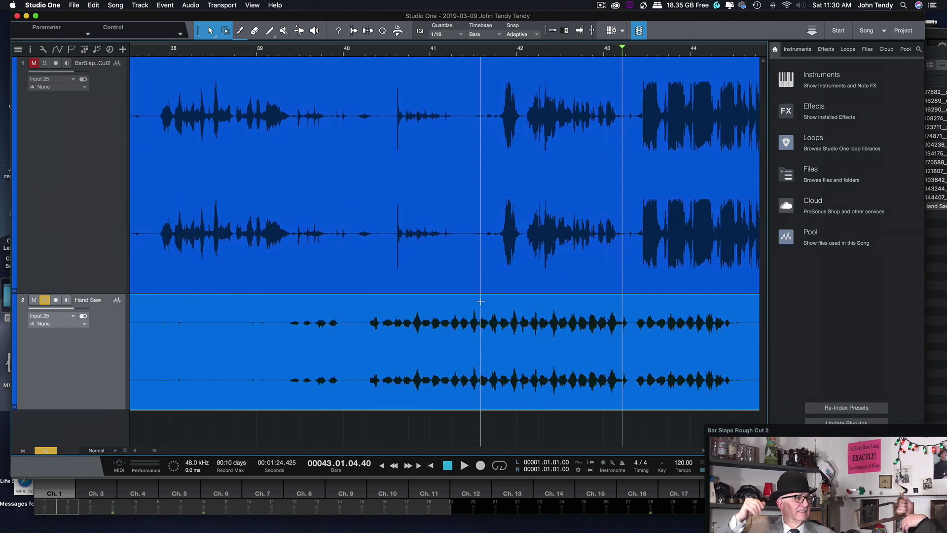
pyautogui.scroll(3, 481, 302)
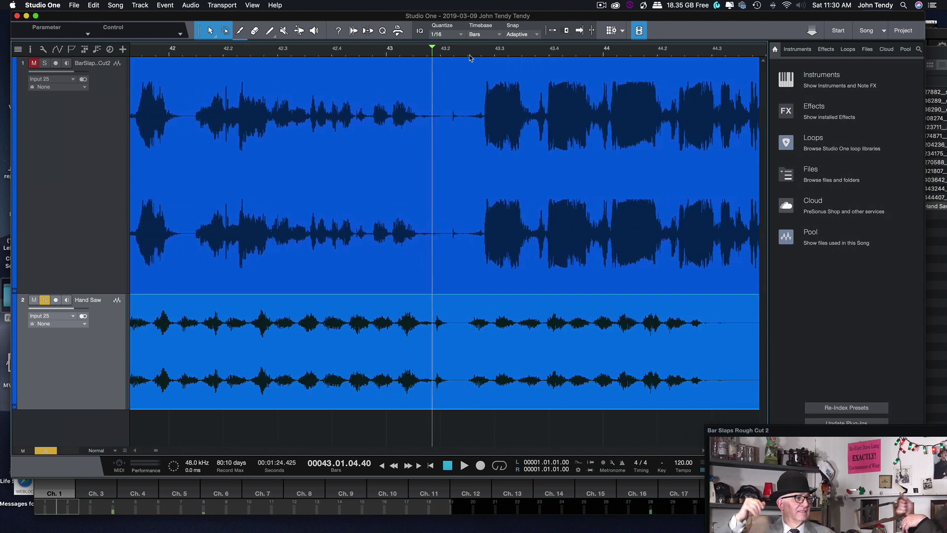
pyautogui.moveTo(519, 320); pyautogui.dragTo(450, 364)
pyautogui.press('Delete')
pyautogui.click(411, 388)
pyautogui.press('Delete')
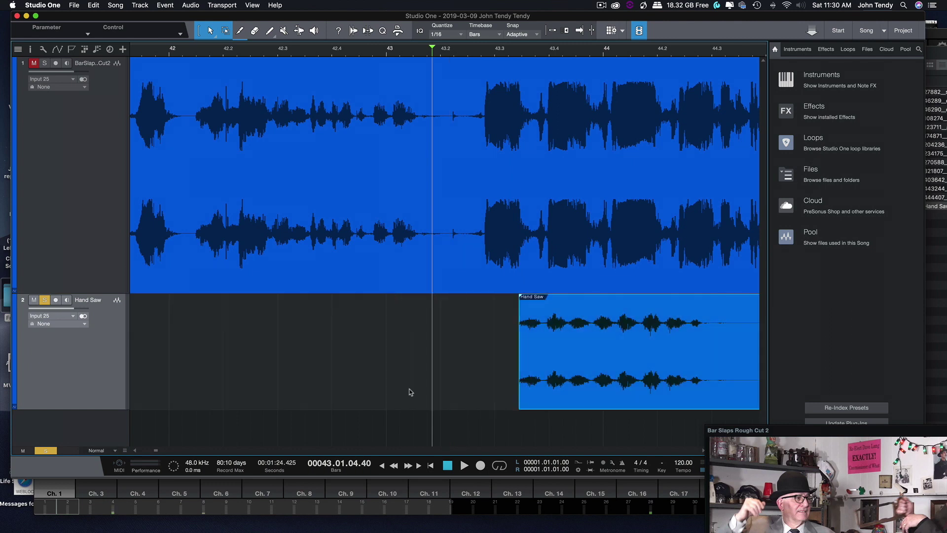
# Delete the clip's tail, leaving one short saw stroke placed just after bar 43.2
pyautogui.moveTo(568, 317); pyautogui.dragTo(795, 367)
pyautogui.press('Delete')
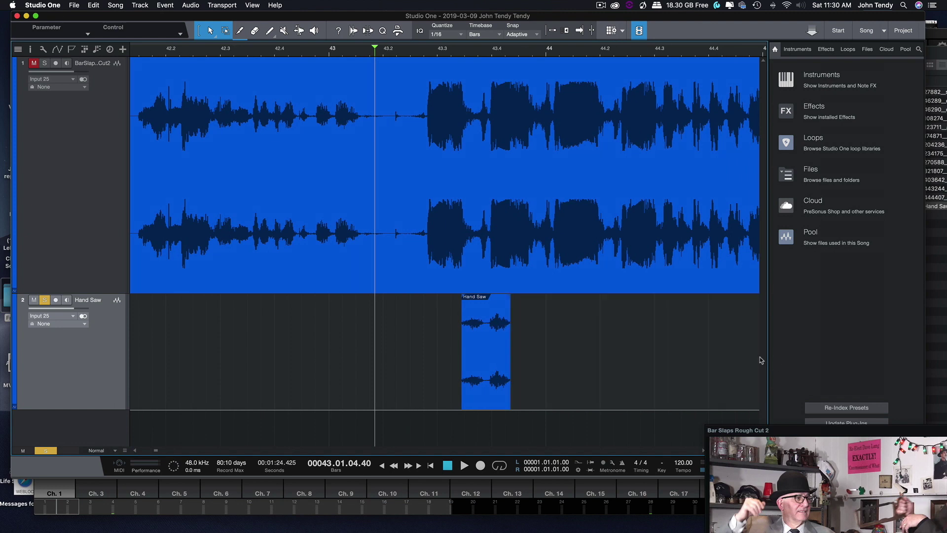
pyautogui.press('super+z')
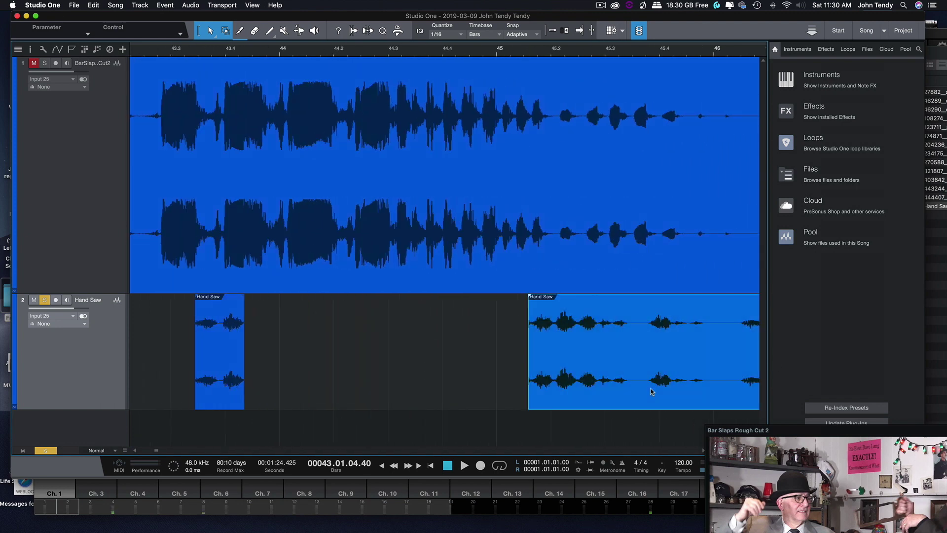
pyautogui.press('Delete')
pyautogui.hscroll(-3, 296, 345)
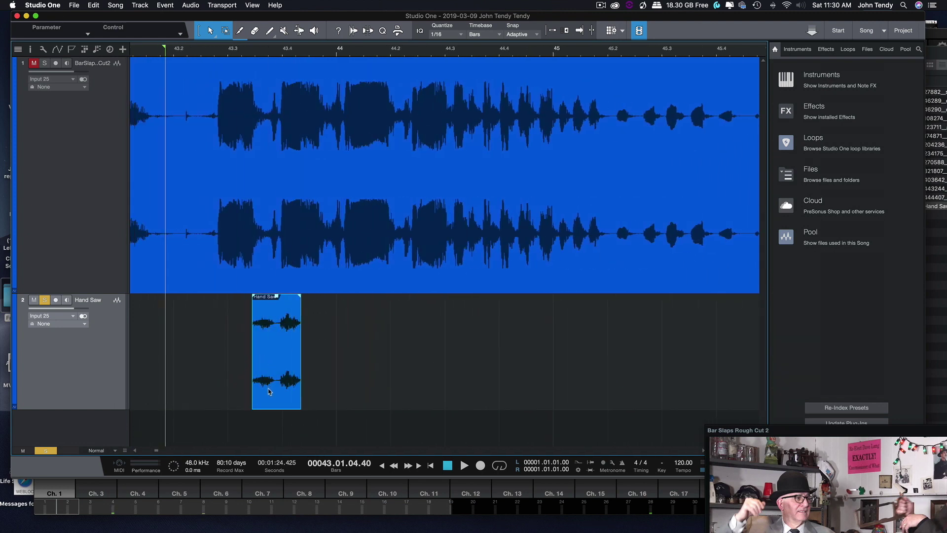
pyautogui.moveTo(269, 391); pyautogui.dragTo(237, 383)
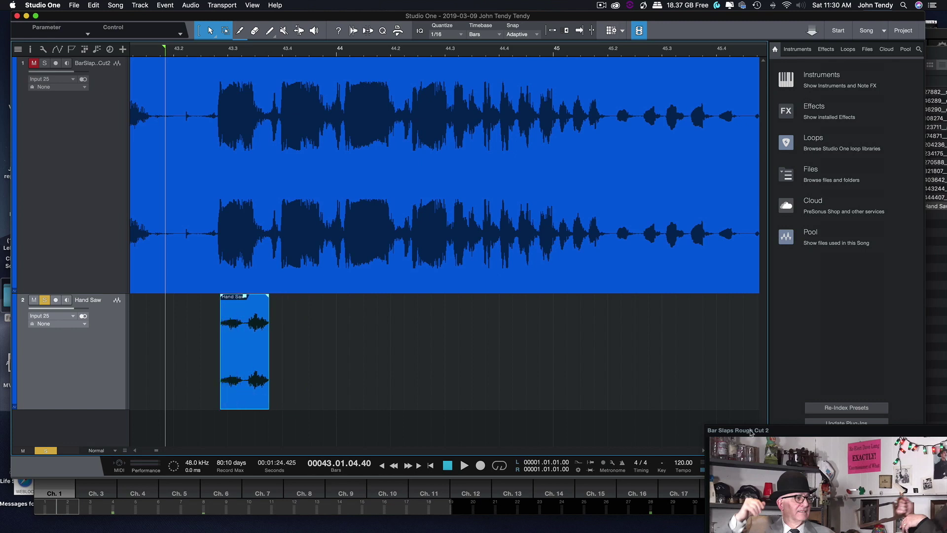
pyautogui.moveTo(750, 433); pyautogui.dragTo(547, 140)
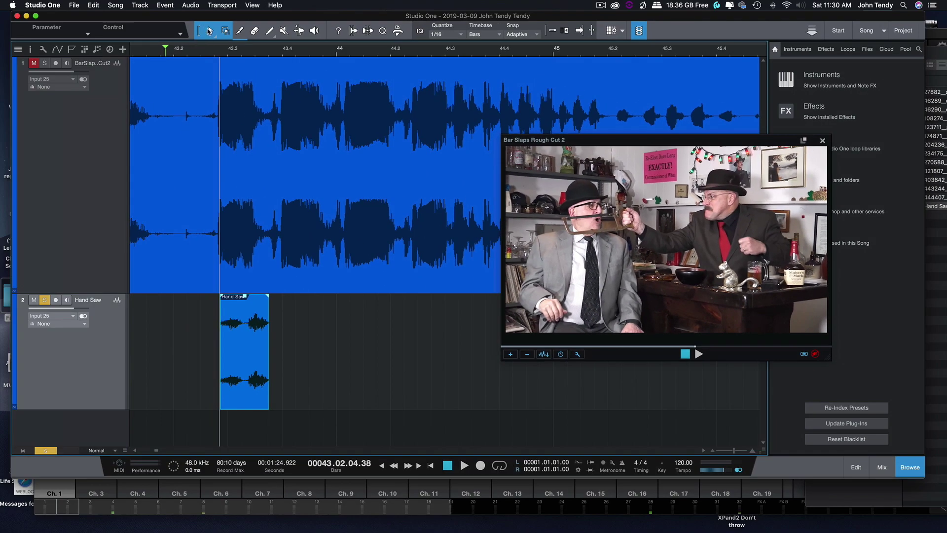
# Split the Hand Saw event into strokes and snap the second and third strokes to saw motions
pyautogui.click(239, 30)
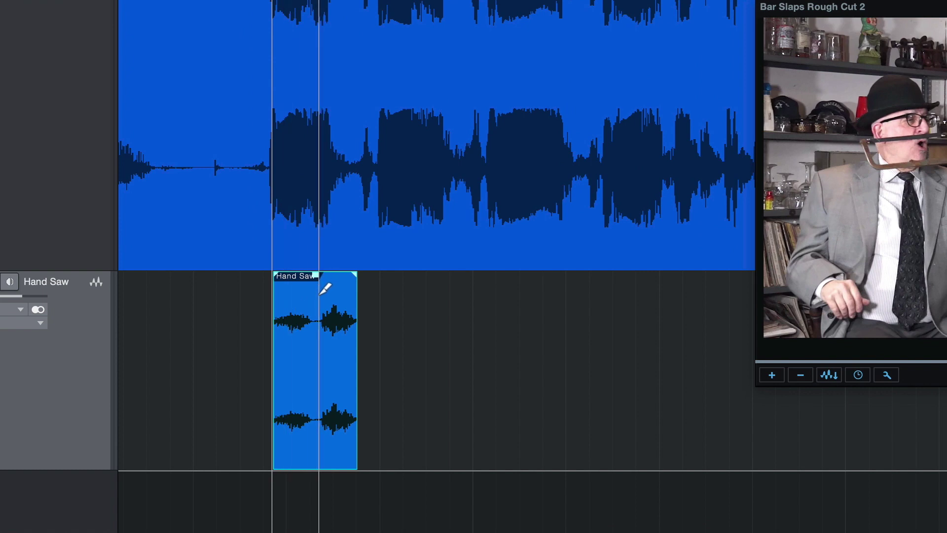
pyautogui.click(320, 284)
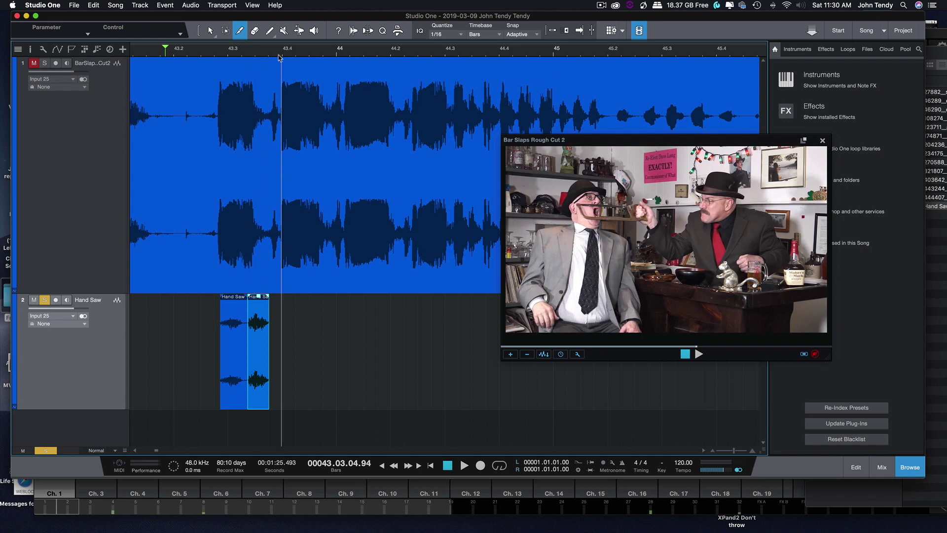
pyautogui.click(278, 57)
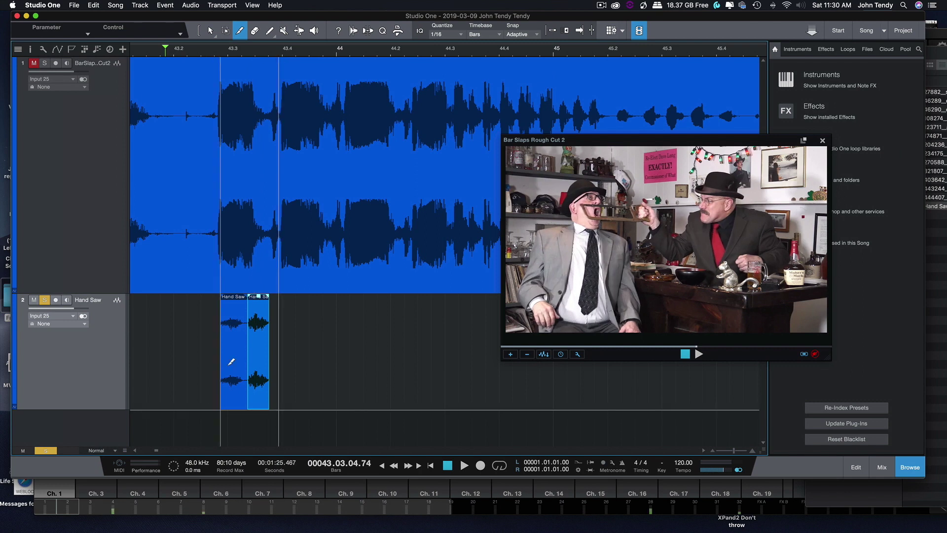
pyautogui.click(209, 30)
pyautogui.moveTo(258, 397); pyautogui.dragTo(348, 395)
pyautogui.moveTo(289, 64); pyautogui.dragTo(324, 56)
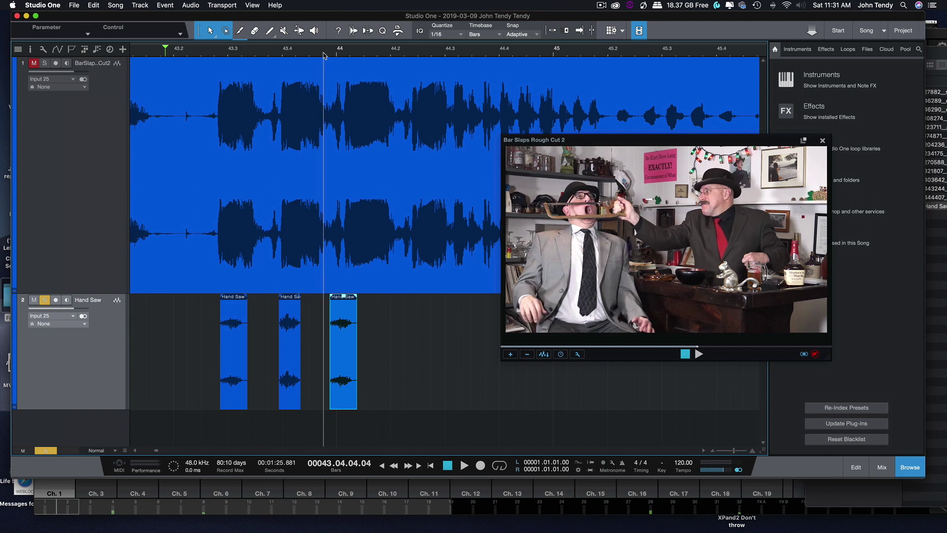
pyautogui.moveTo(338, 403); pyautogui.dragTo(334, 402)
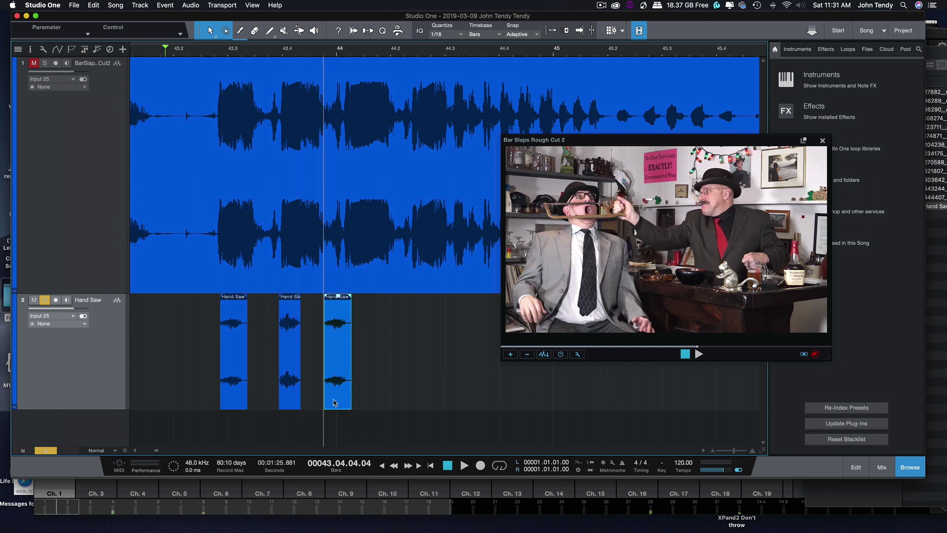
# Option-drag copies of saw strokes onto the playhead at the next saw motions
pyautogui.click(290, 399)
pyautogui.moveTo(290, 400); pyautogui.dragTo(382, 402)
pyautogui.click(342, 57)
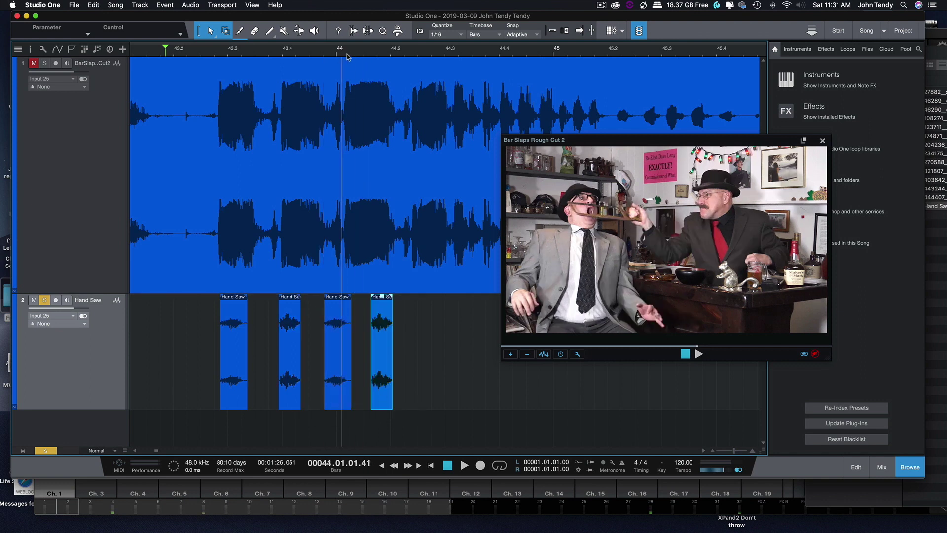
pyautogui.click(348, 57)
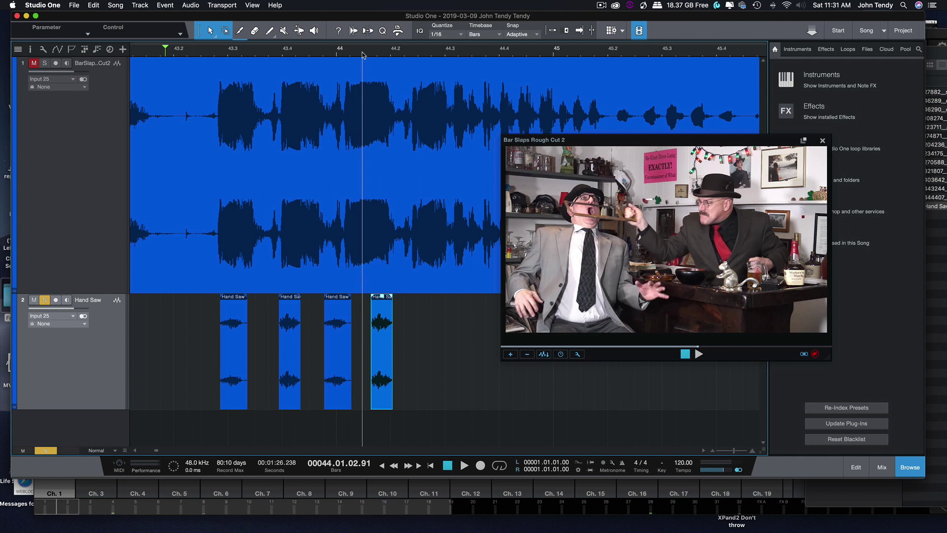
pyautogui.moveTo(338, 395); pyautogui.dragTo(461, 401)
pyautogui.click(400, 401)
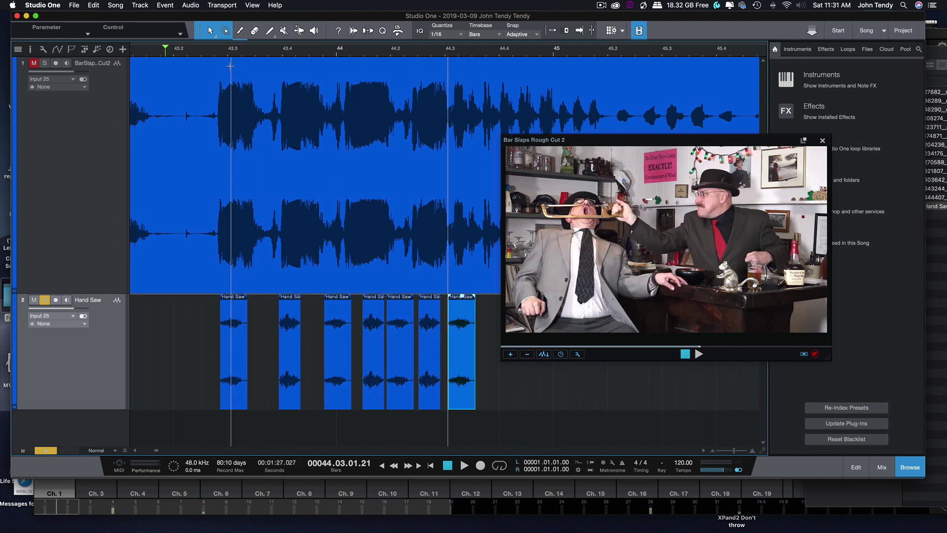
# Play the row from before bar 43.3 to check sync, adding a final stroke at its end
pyautogui.click(213, 53)
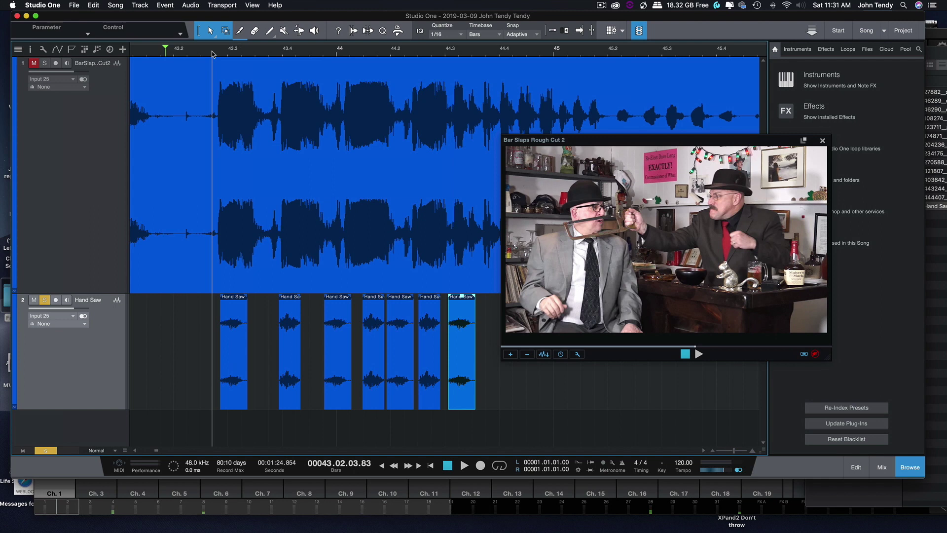
pyautogui.click(198, 52)
pyautogui.press('space')
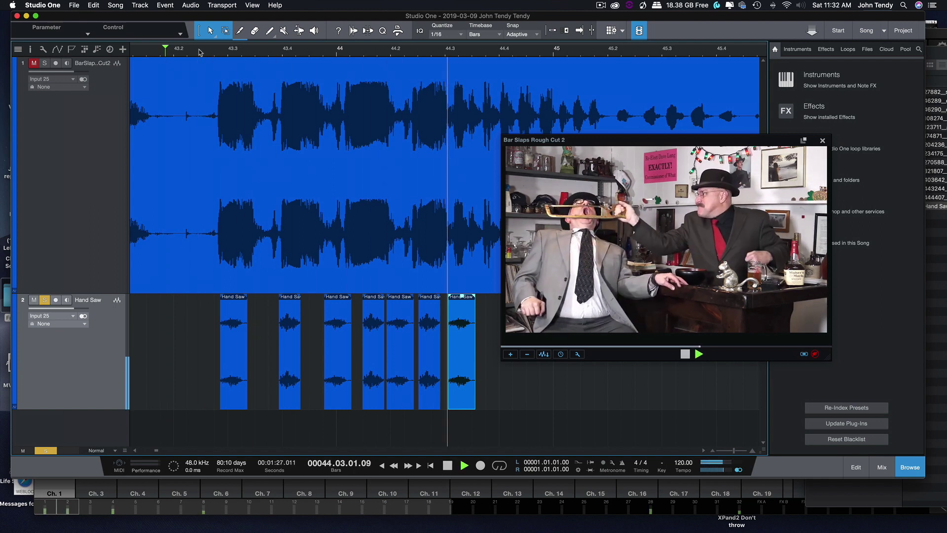
pyautogui.press('space')
pyautogui.moveTo(430, 401); pyautogui.dragTo(491, 400)
pyautogui.press('space')
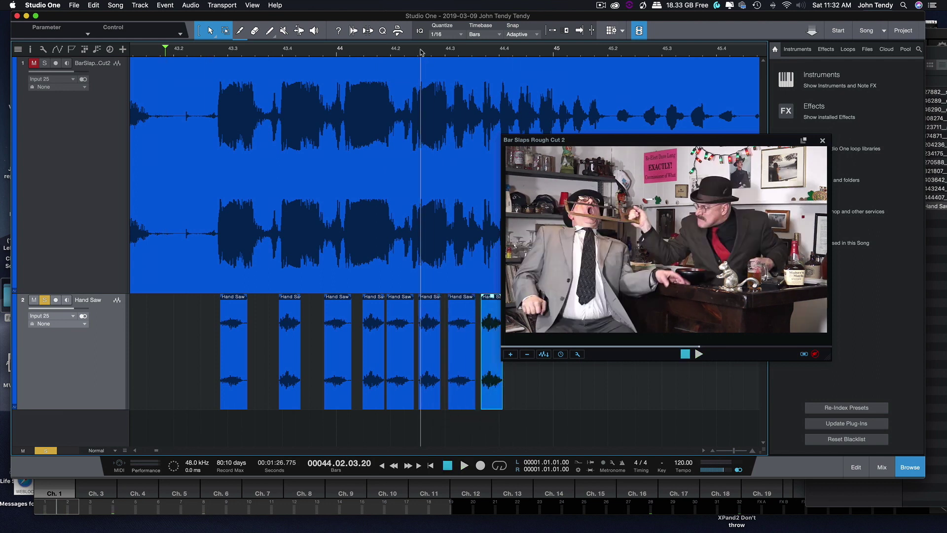
pyautogui.click(421, 53)
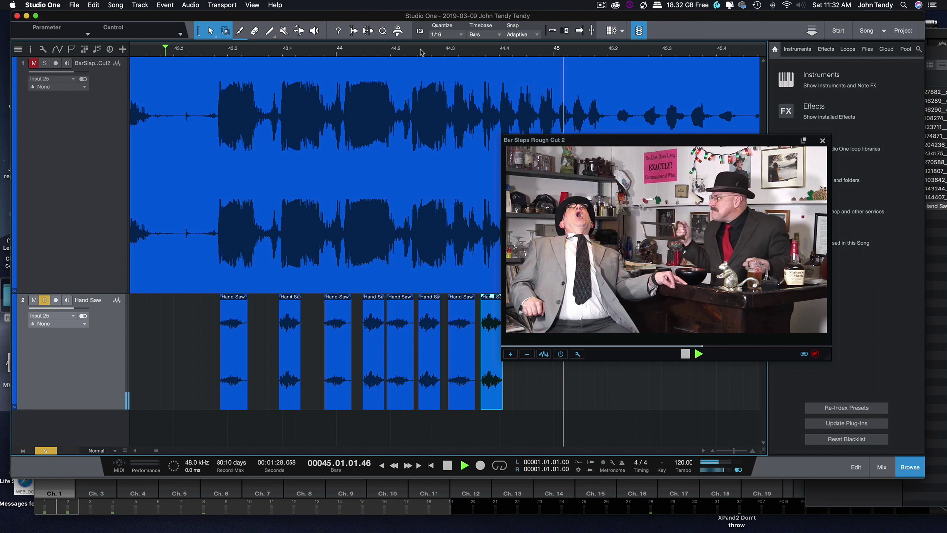
pyautogui.press('space')
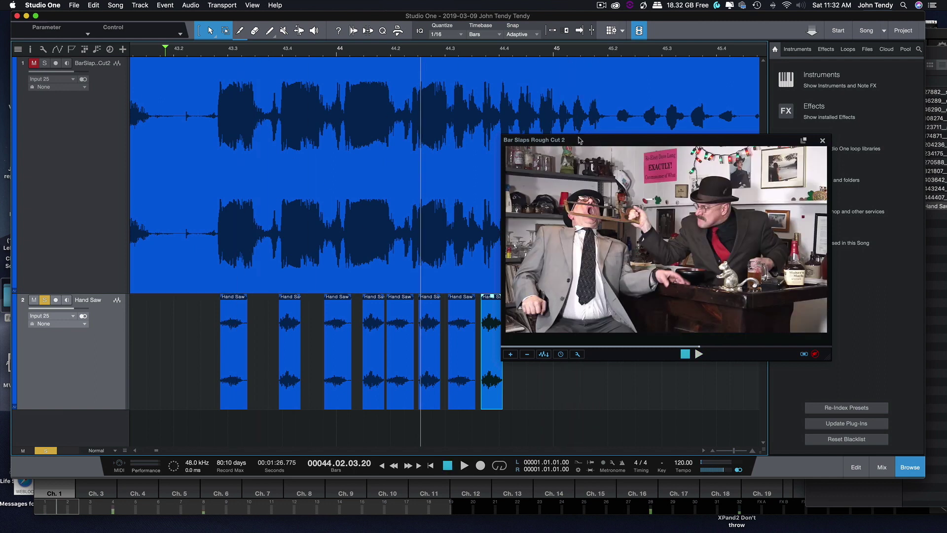
pyautogui.moveTo(581, 141); pyautogui.dragTo(769, 238)
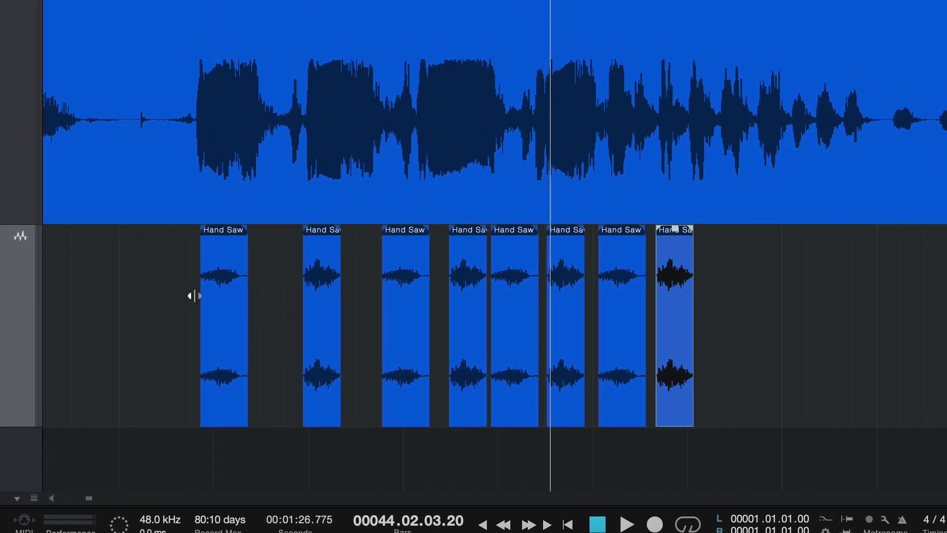
# Time-stretch each Hand Saw stroke's right edge up to the next stroke, closing the gaps
pyautogui.press('1')
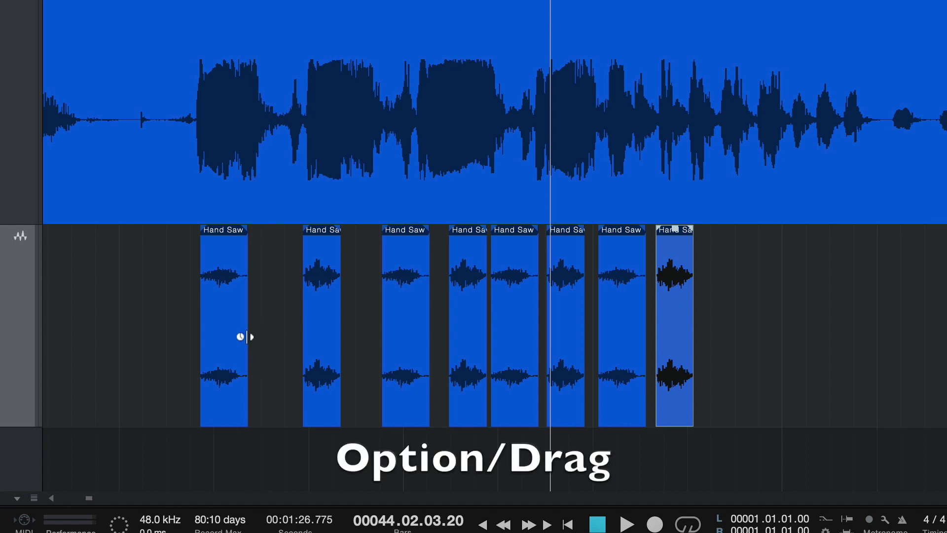
pyautogui.moveTo(245, 334); pyautogui.dragTo(303, 342)
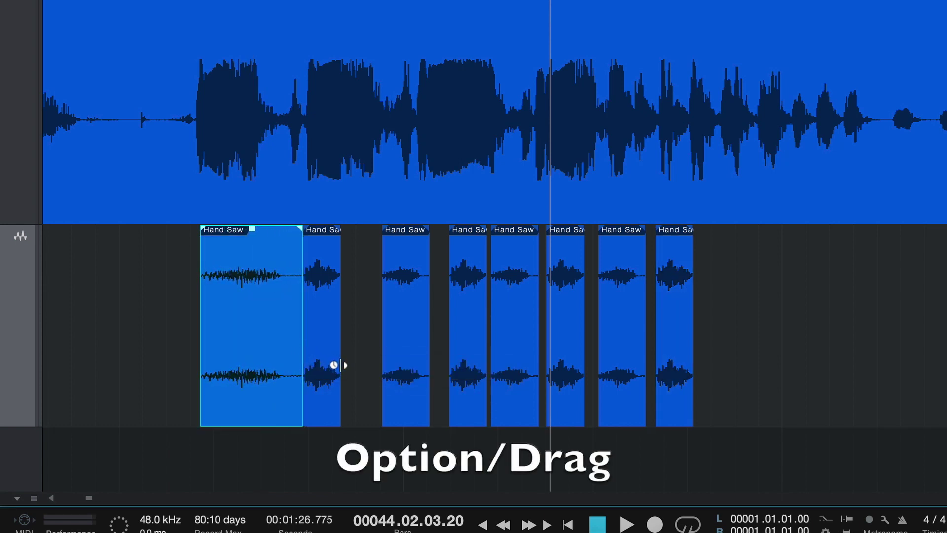
pyautogui.moveTo(341, 366); pyautogui.dragTo(449, 371)
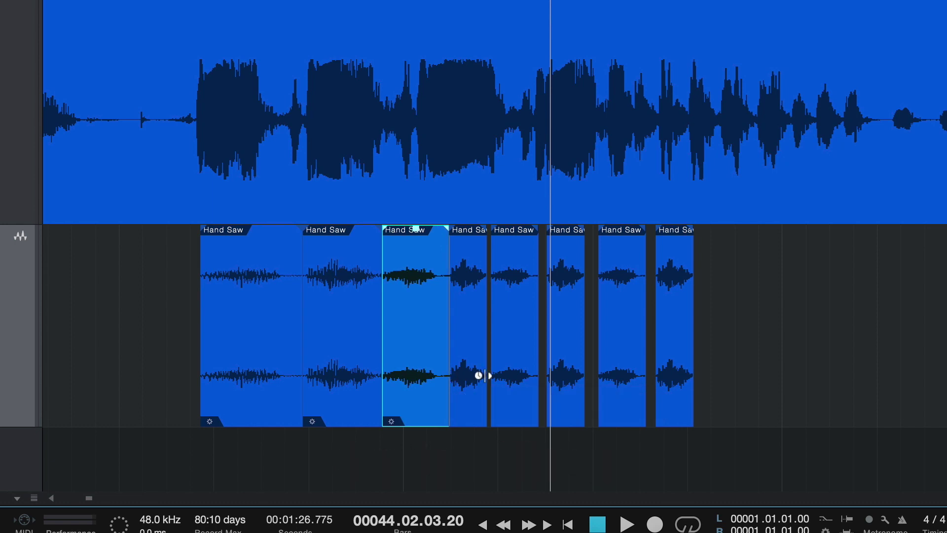
pyautogui.moveTo(483, 377); pyautogui.dragTo(649, 408)
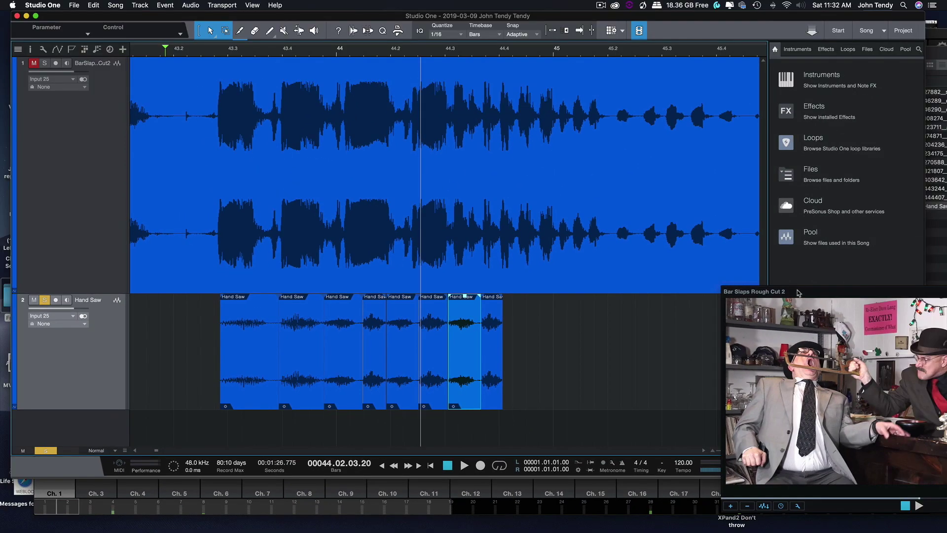
# Reposition the video window off the saw clips and play the stretched saw hits from bar 43.2
pyautogui.moveTo(798, 293); pyautogui.dragTo(540, 123)
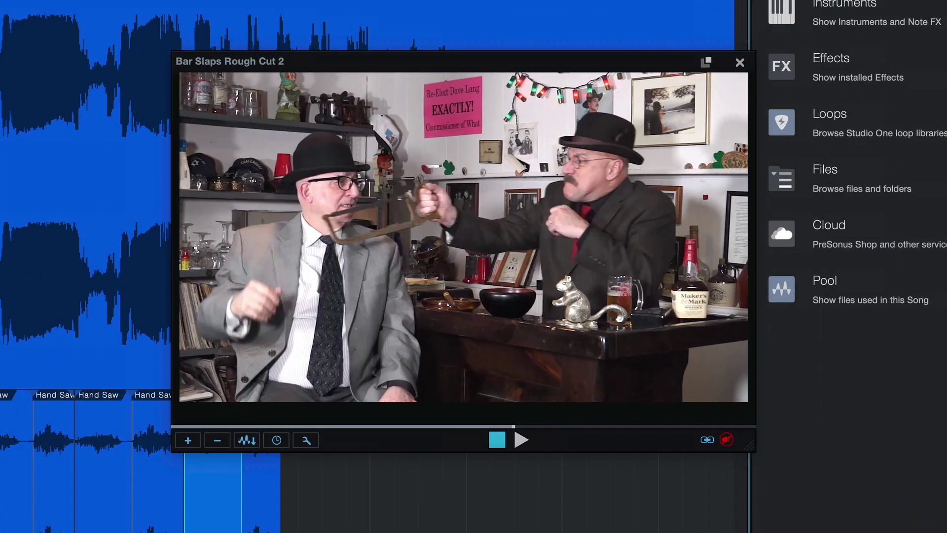
pyautogui.press('space')
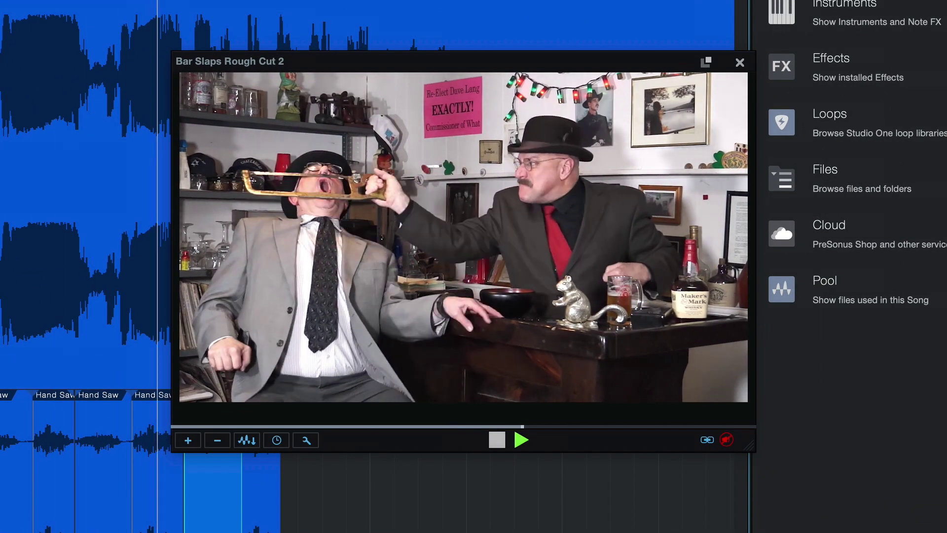
pyautogui.press('space')
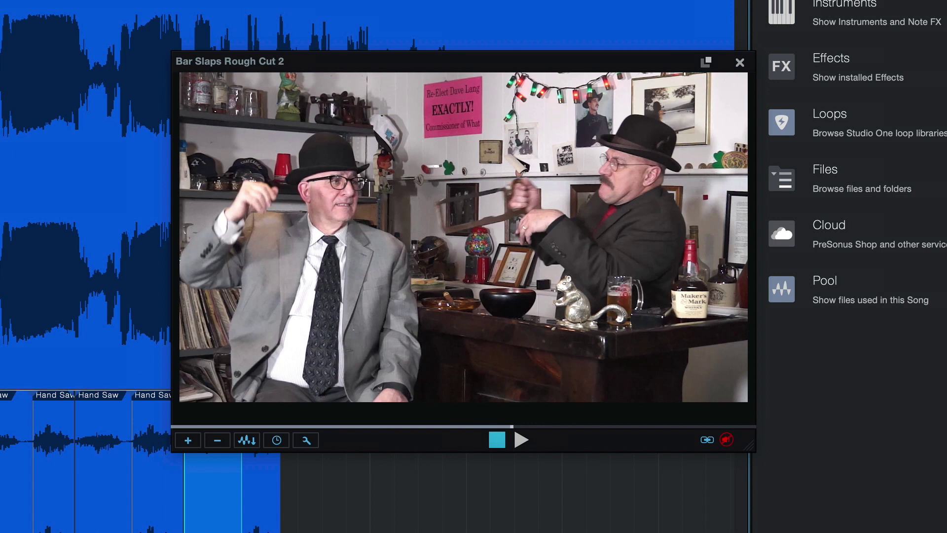
pyautogui.press('space')
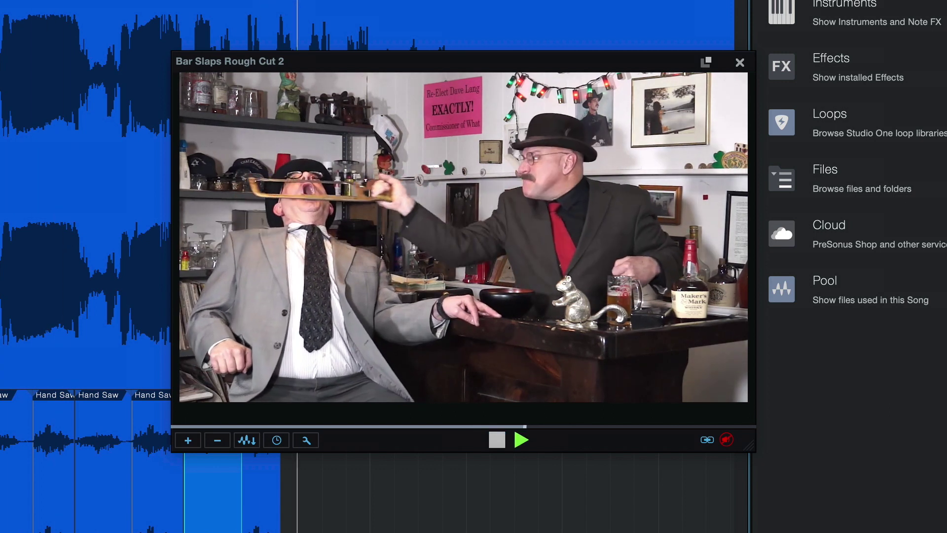
pyautogui.press('space')
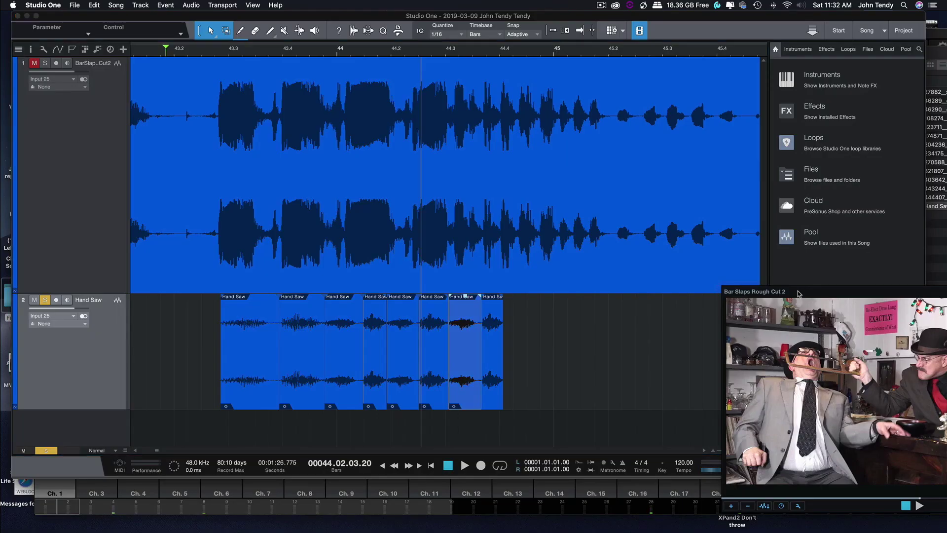
pyautogui.moveTo(799, 295); pyautogui.dragTo(520, 111)
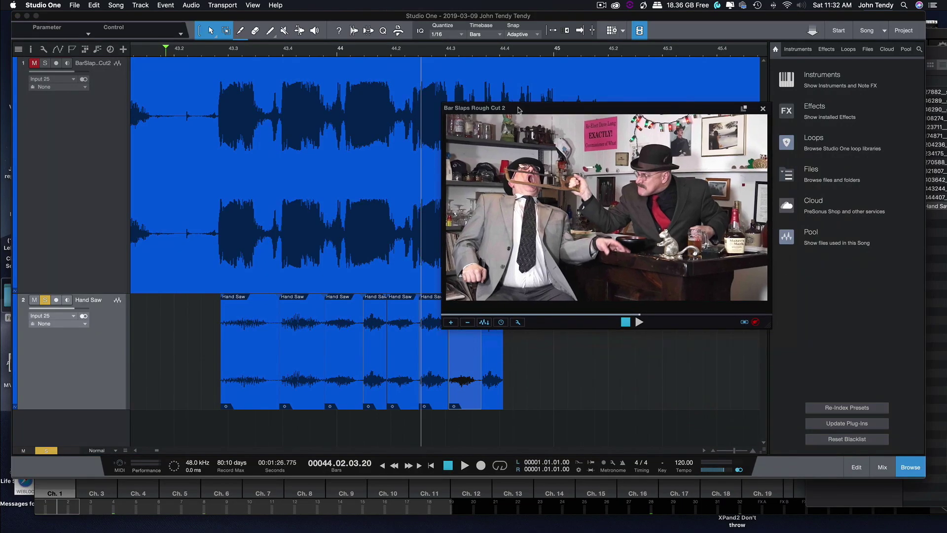
pyautogui.click(195, 49)
pyautogui.press('space')
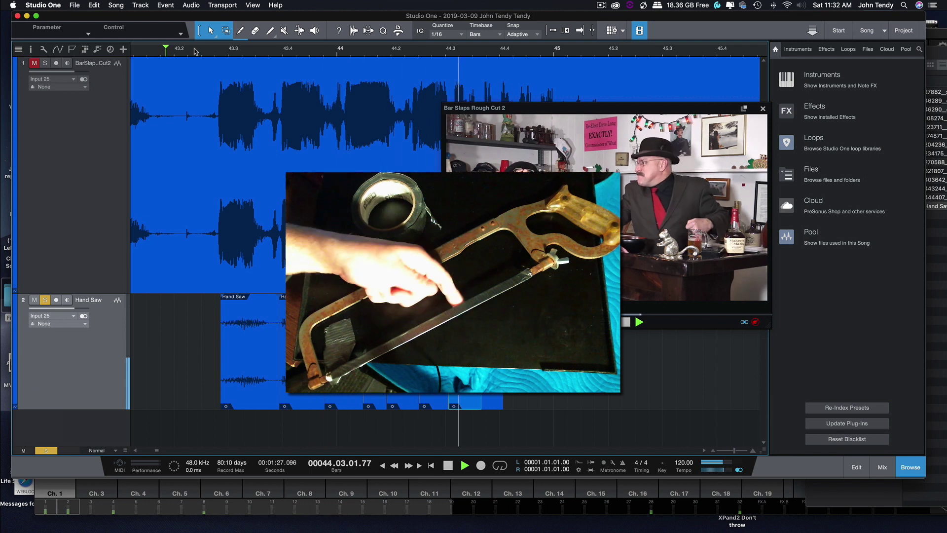
# Turn off Solo on Hand Saw and play the saws with the dialogue from bar 43.2
pyautogui.press('space')
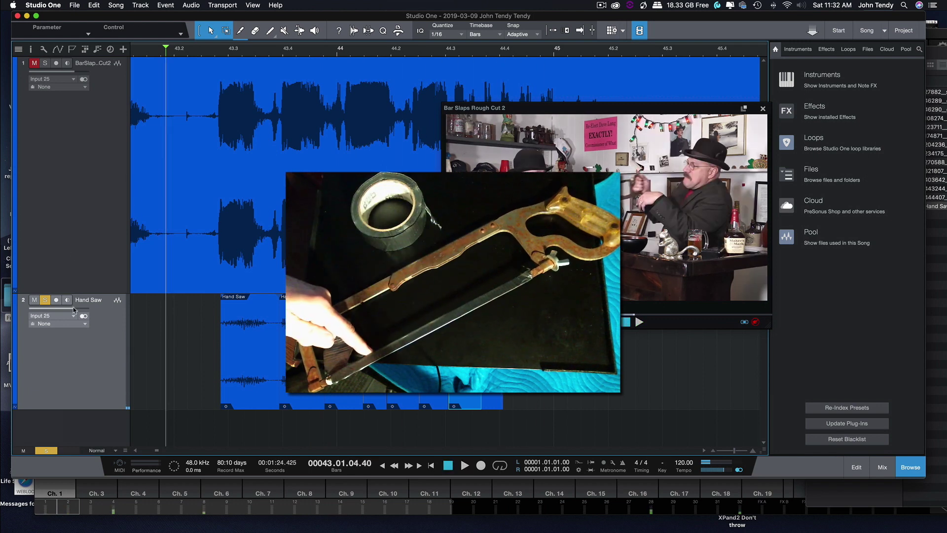
pyautogui.click(45, 300)
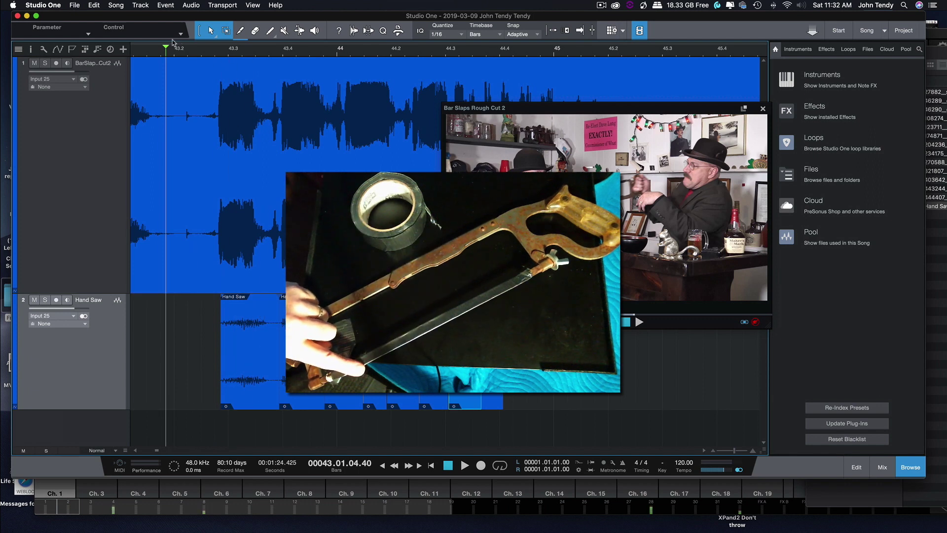
pyautogui.press('space')
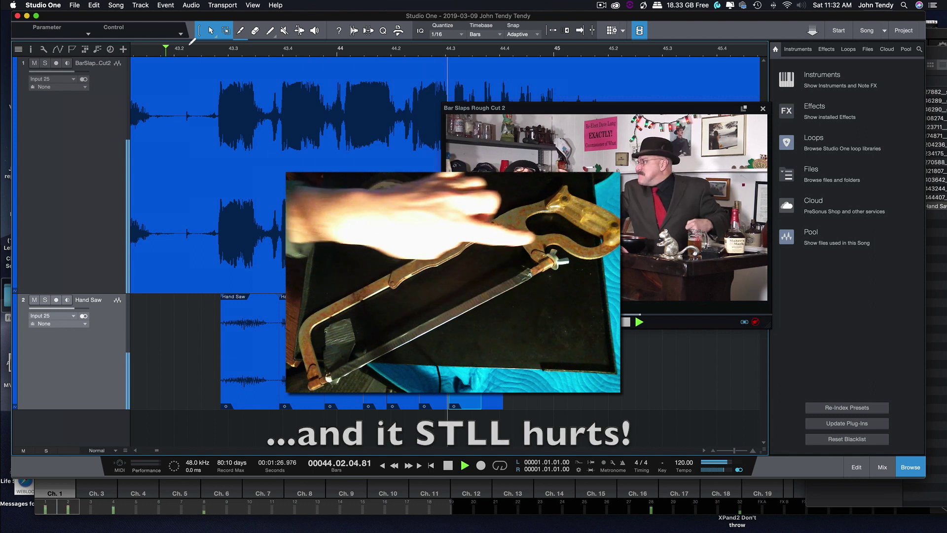
pyautogui.press('space')
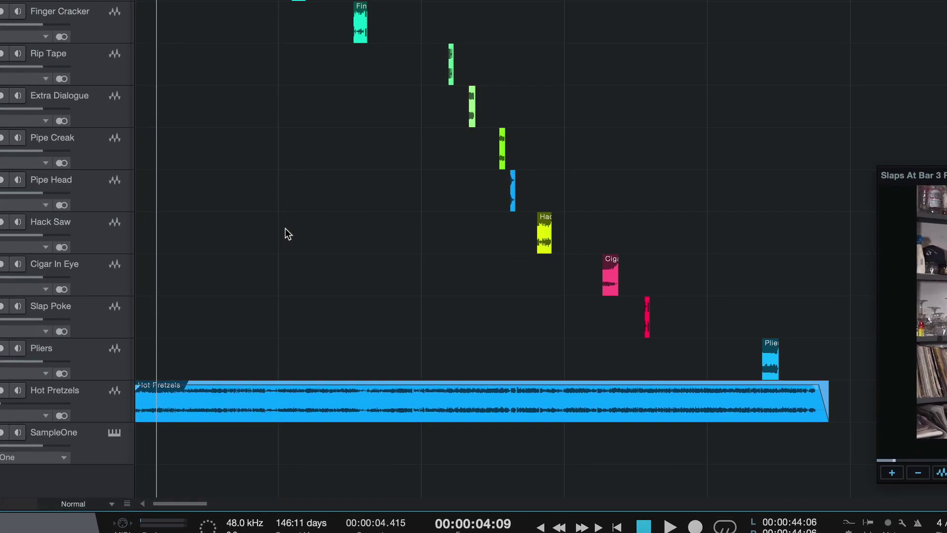
# Delete the Dialogue track using Remove Track from its header's context menu
pyautogui.click(79, 418)
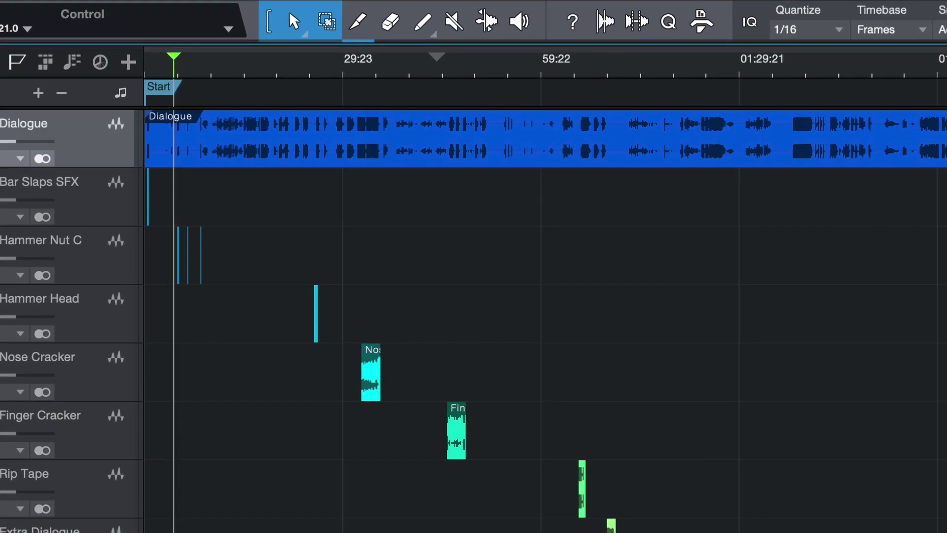
pyautogui.rightClick(93, 148)
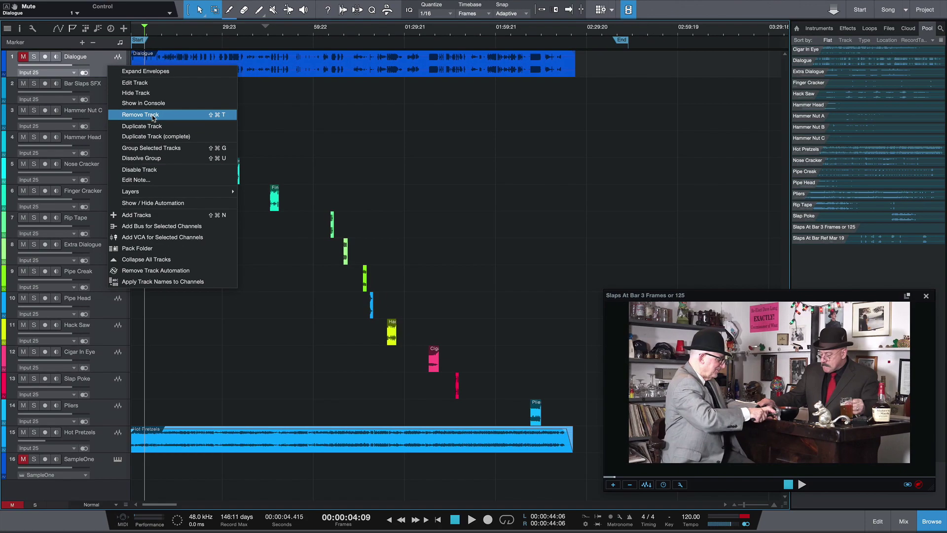
pyautogui.click(153, 117)
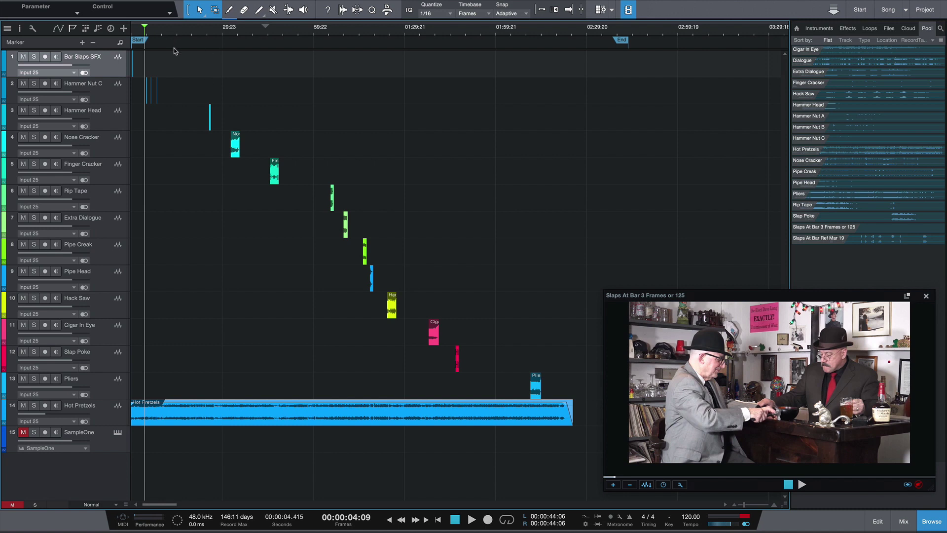
# Place the video over the timeline and play the effects without dialogue from 00:00:24:18
pyautogui.moveTo(699, 298); pyautogui.dragTo(552, 141)
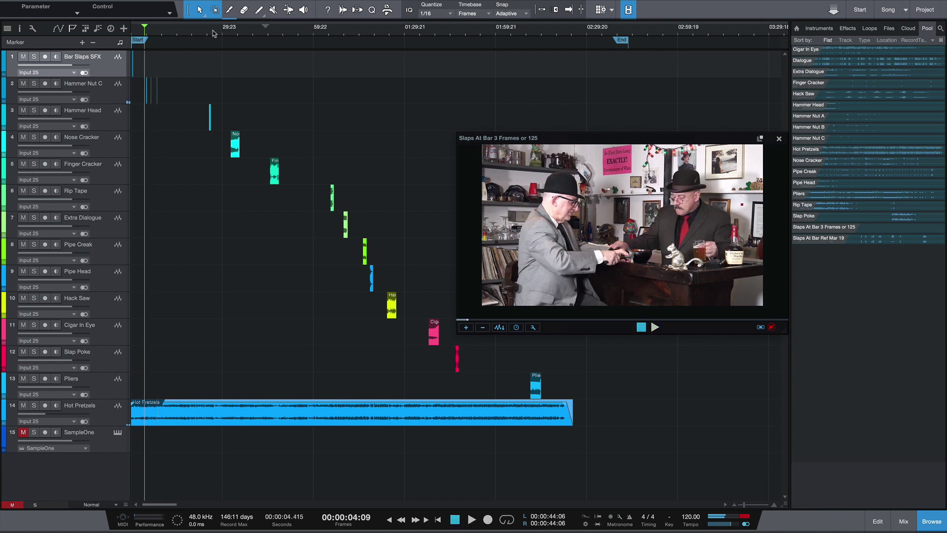
pyautogui.click(207, 33)
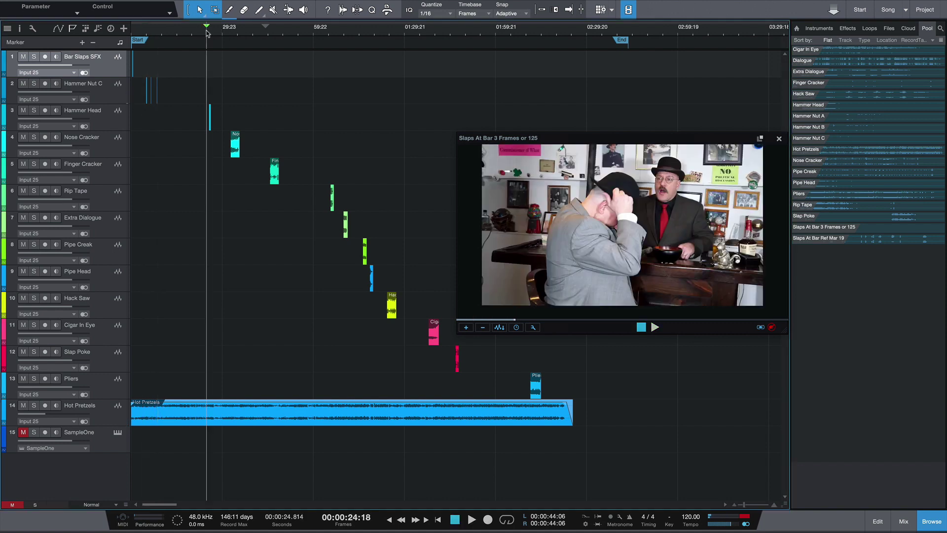
pyautogui.press('space')
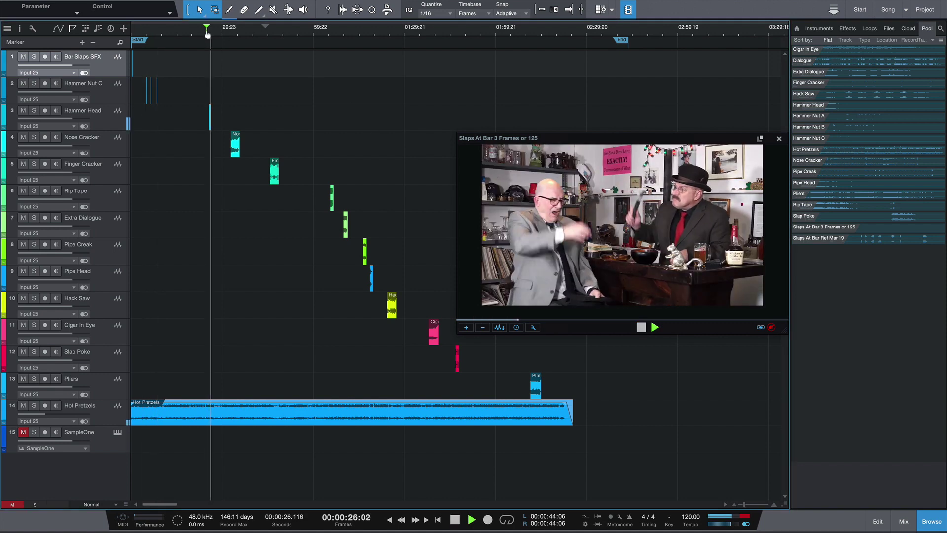
pyautogui.press('space')
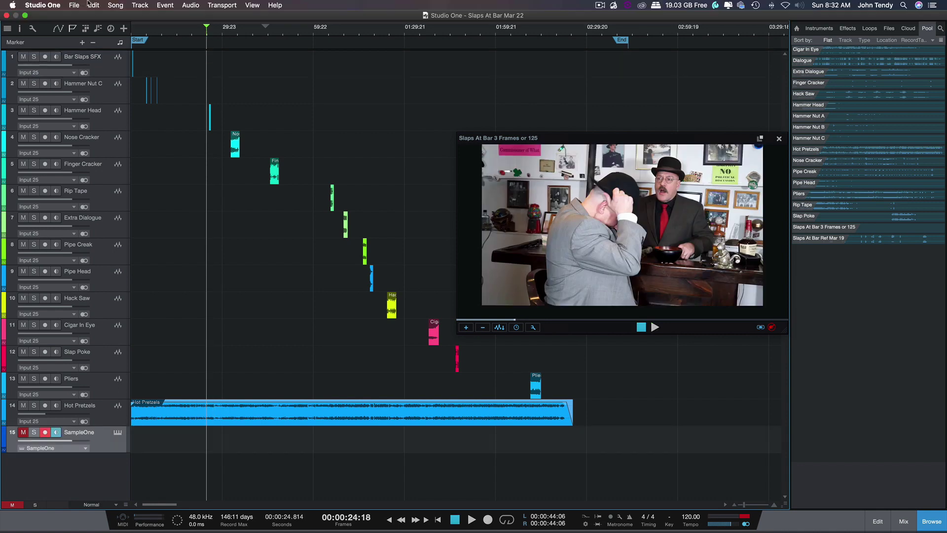
# Save the song As an AAF File (.aaf) to reach the Export AAF options
pyautogui.click(74, 5)
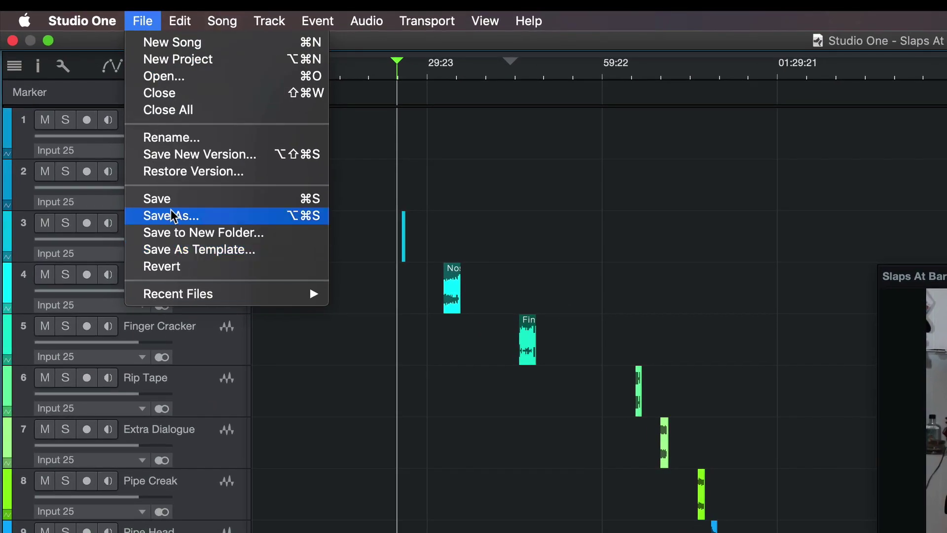
pyautogui.click(172, 216)
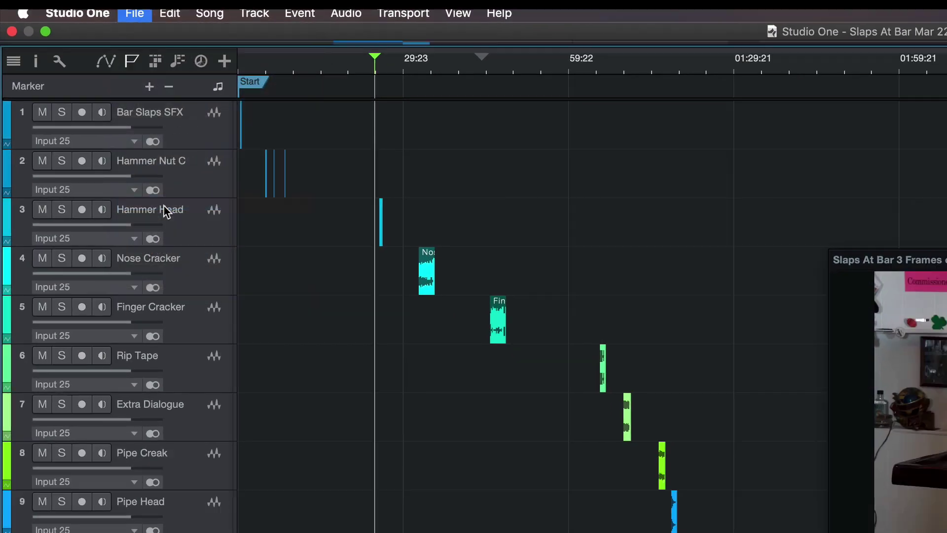
pyautogui.click(468, 352)
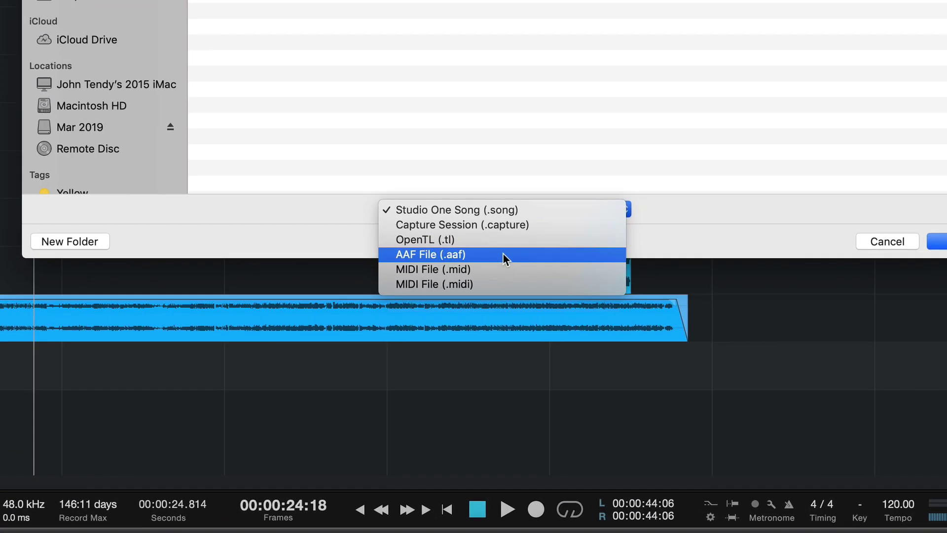
pyautogui.click(502, 254)
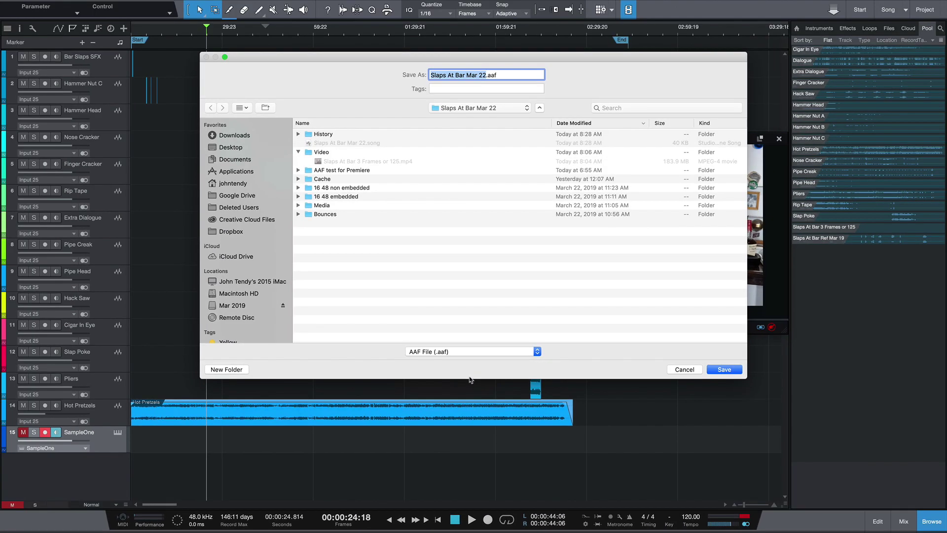
pyautogui.click(937, 242)
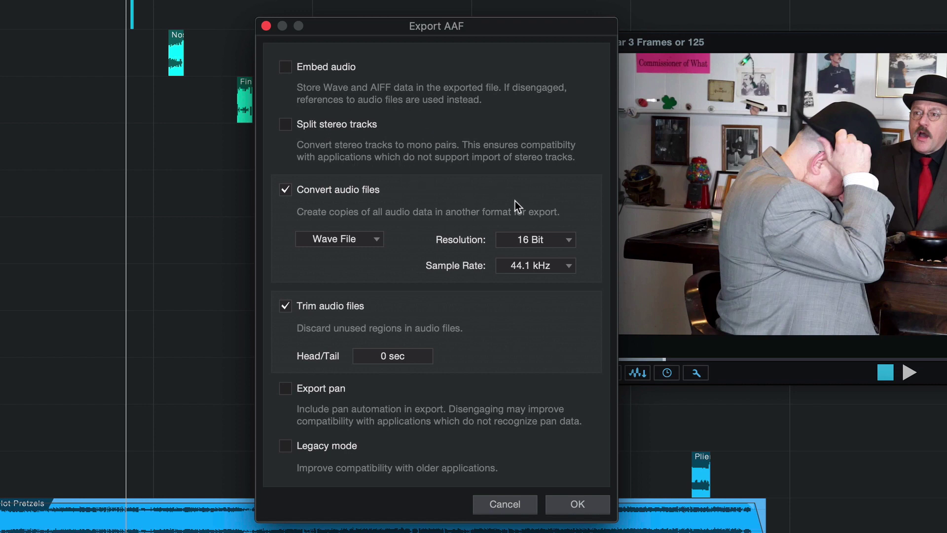
# Export the AAF with audio converted to AIFF files at 24 Bit, 48.0 kHz
pyautogui.click(354, 239)
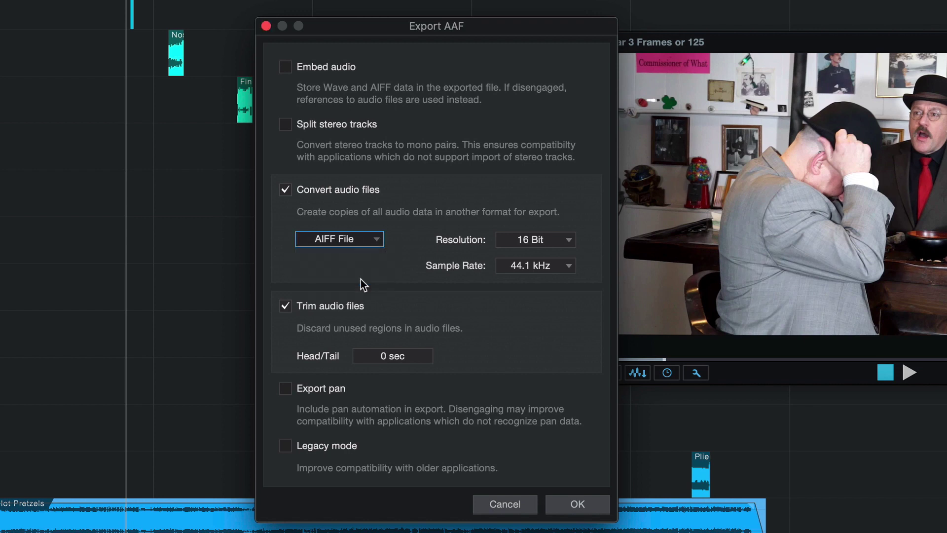
pyautogui.click(540, 239)
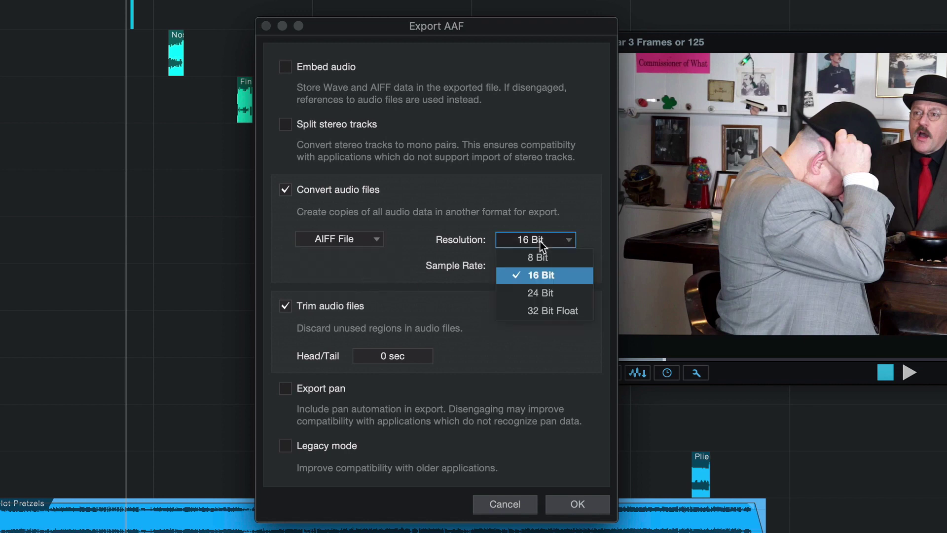
pyautogui.click(549, 293)
pyautogui.click(542, 266)
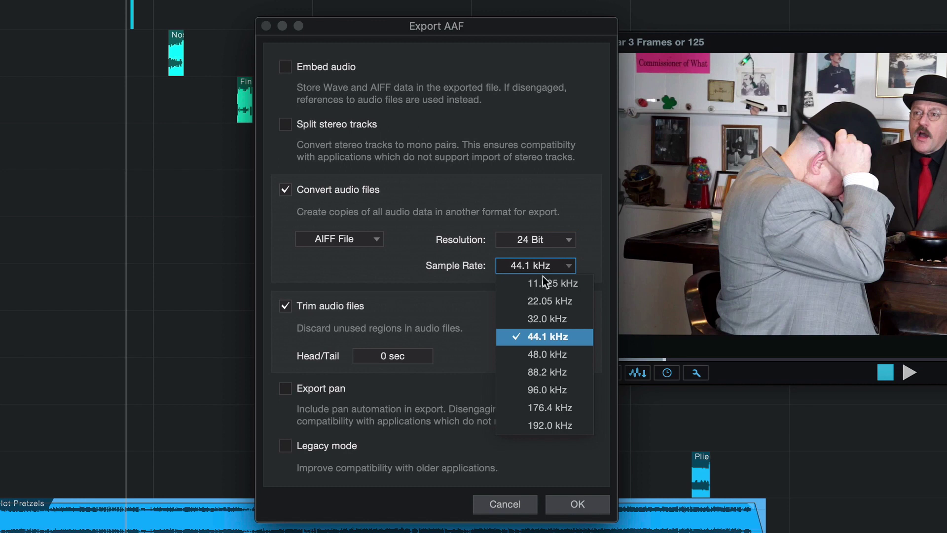
pyautogui.click(551, 356)
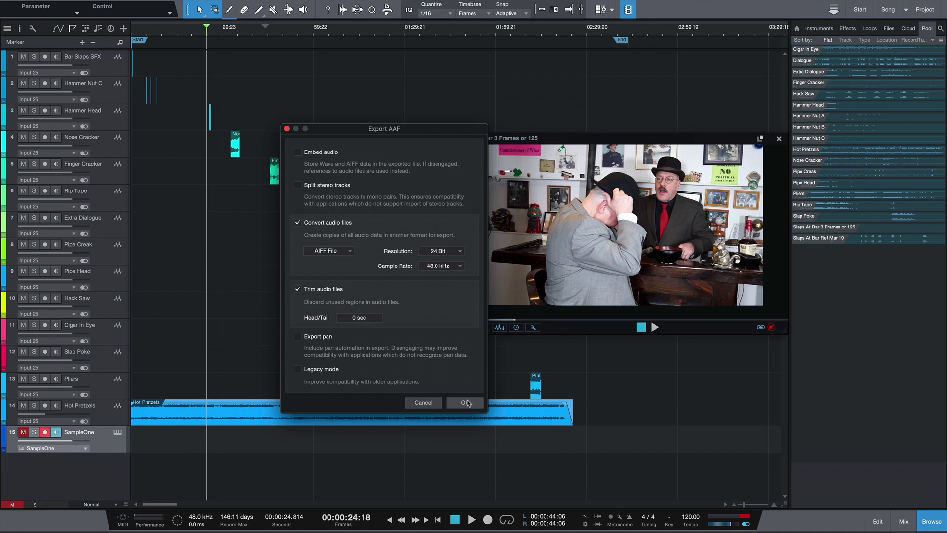
pyautogui.click(466, 402)
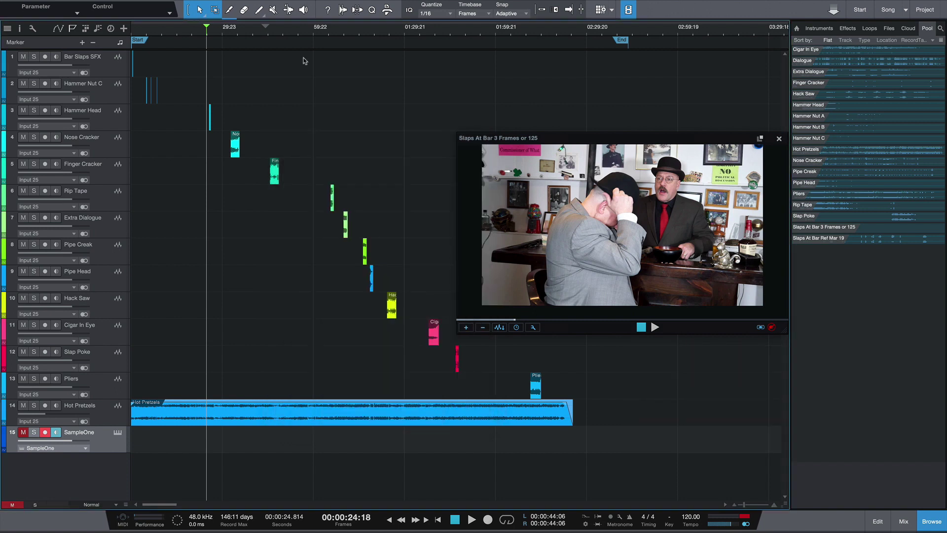
pyautogui.moveTo(691, 515)
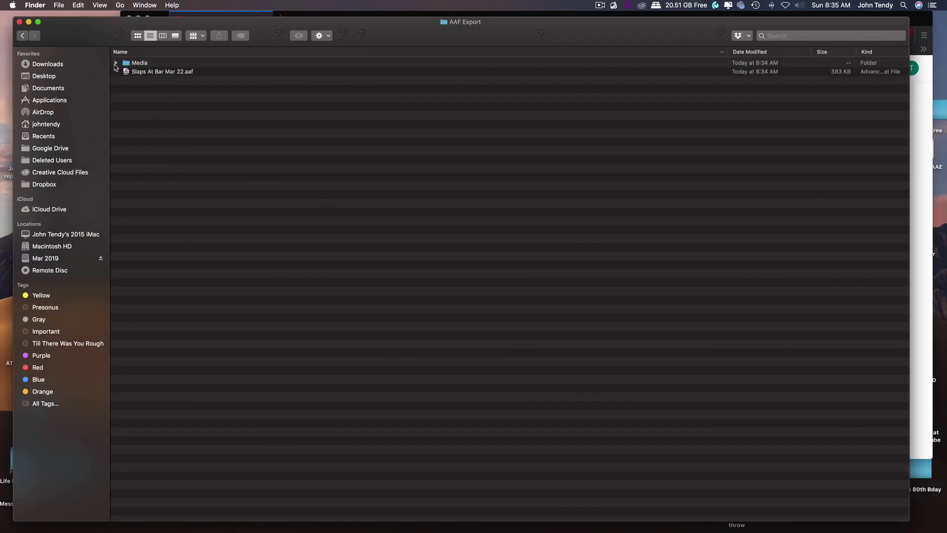
# Move Slaps At Bar Mar 22.aaf into the AAF Export Media folder, then launch Premiere Pro
pyautogui.click(120, 62)
pyautogui.click(116, 62)
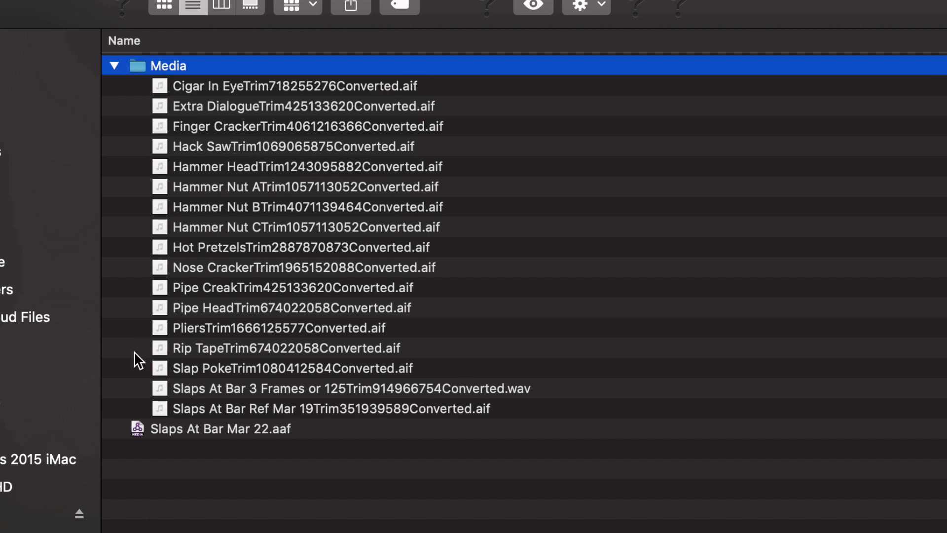
pyautogui.moveTo(159, 426); pyautogui.dragTo(156, 63)
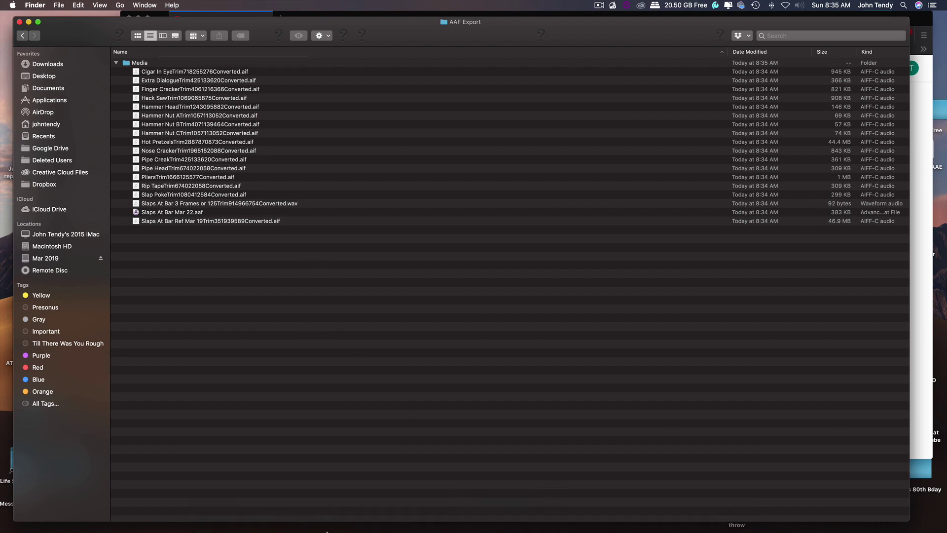
pyautogui.moveTo(424, 531)
pyautogui.click(385, 513)
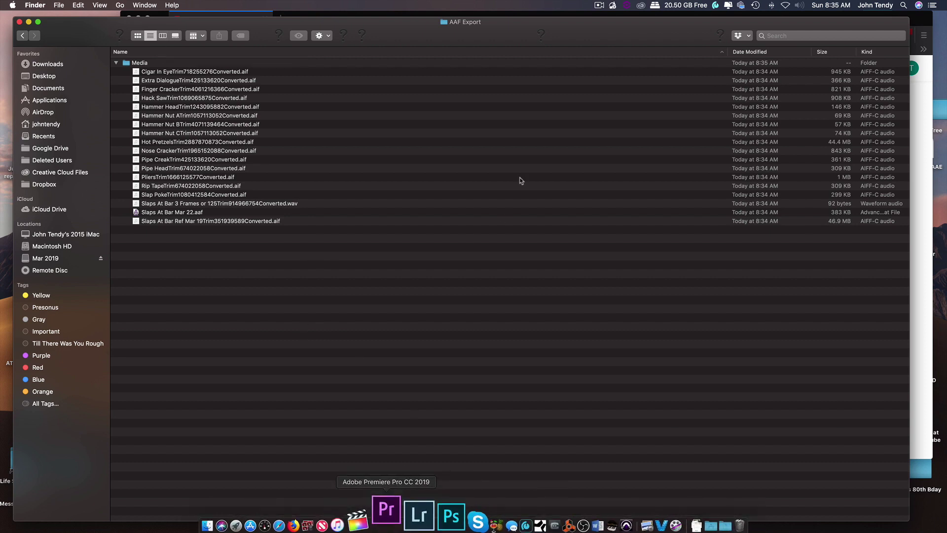